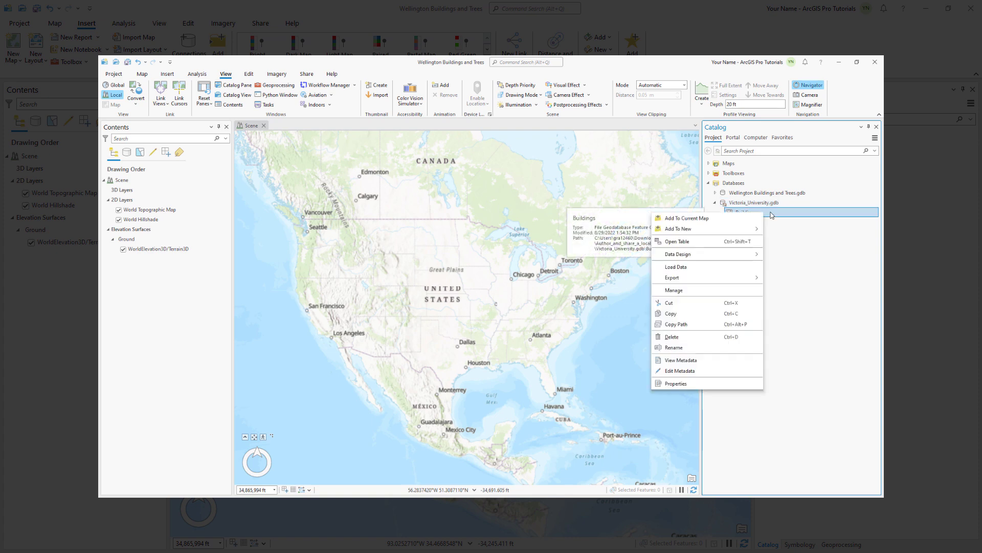
Add the Buildings feature class to the current scene and set its extrusion type to Max Height
{"action": "left_click", "coordinate": [716, 213]}
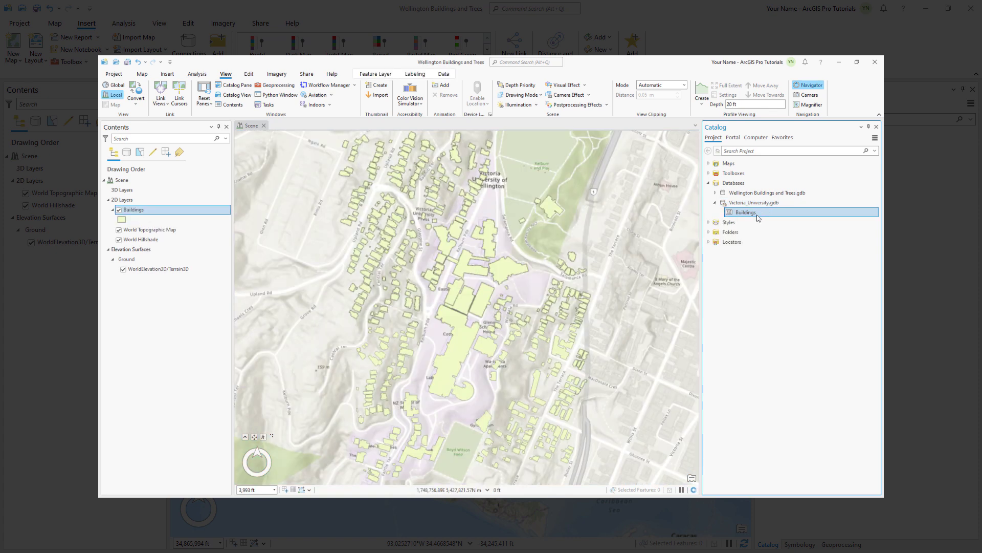
{"action": "left_click", "coordinate": [376, 73]}
{"action": "left_click", "coordinate": [456, 98]}
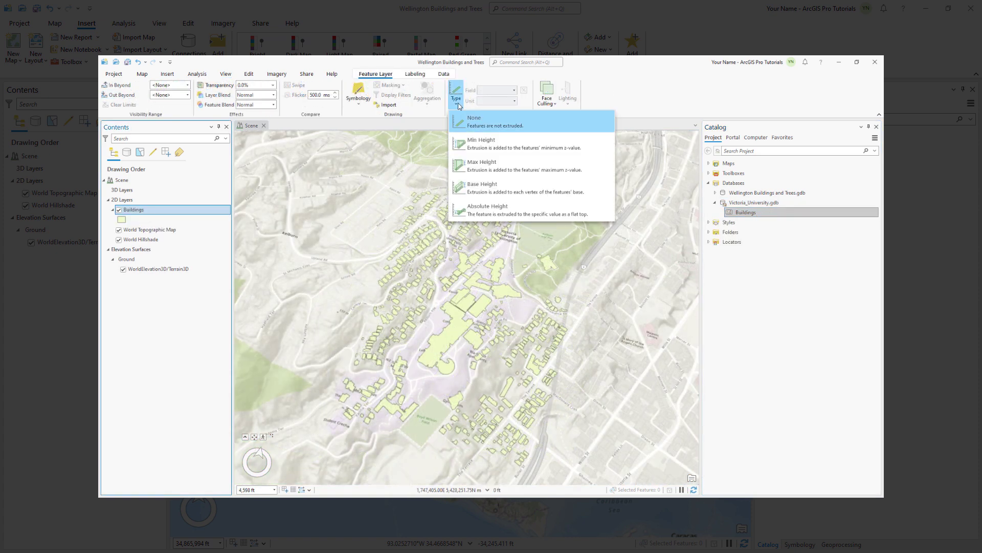
{"action": "left_click", "coordinate": [507, 164]}
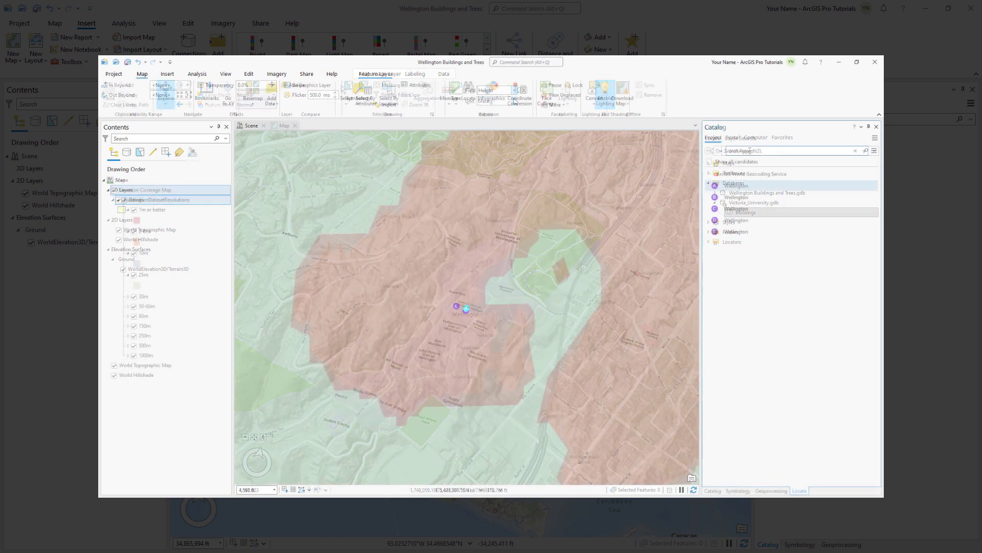
Open the item page of the shared Victoria University web scene and look through its details
{"action": "left_click", "coordinate": [408, 290]}
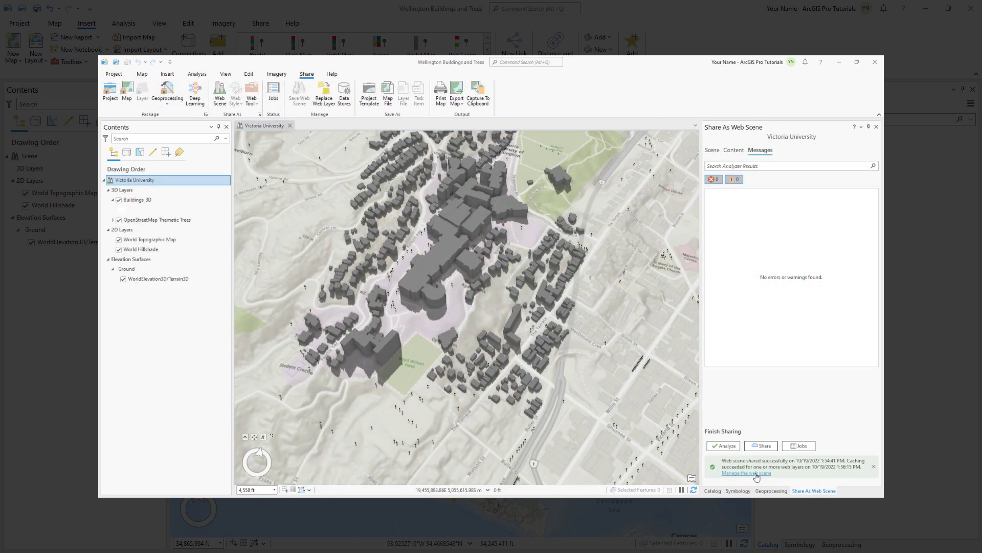
{"action": "left_click", "coordinate": [755, 474]}
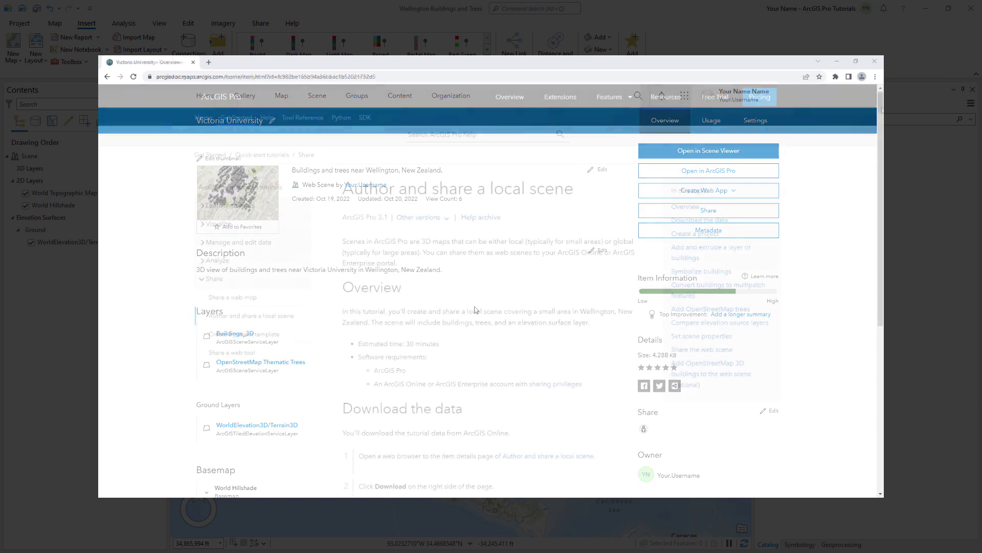
{"action": "scroll", "coordinate": [882, 114], "scroll_direction": "down", "scroll_amount": 1}
{"action": "left_click_drag", "start_coordinate": [881, 115], "coordinate": [877, 224]}
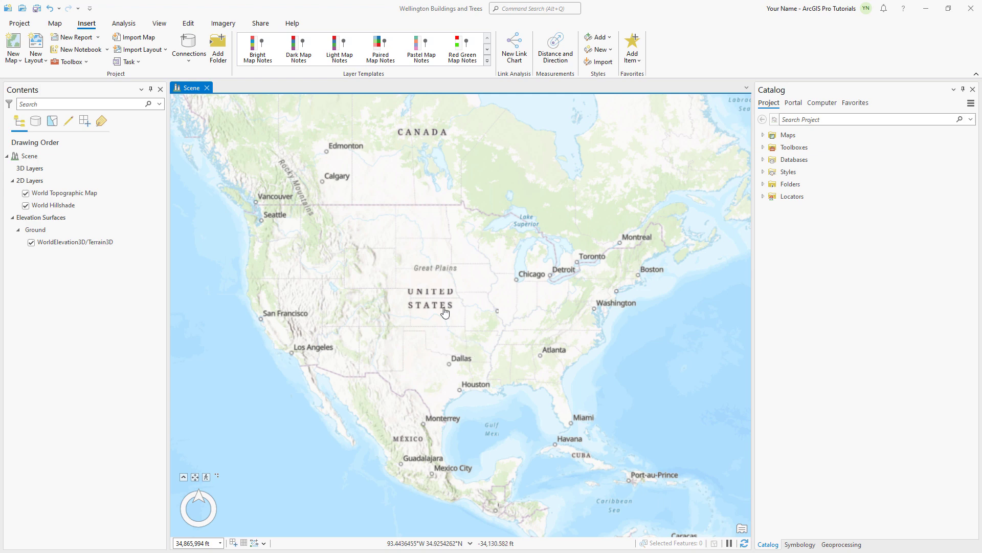
Add the existing geodatabase Victoria_University.gdb from the Author_and_share_a_local_scene_v310 folder in Downloads to the project
{"action": "left_click", "coordinate": [159, 23]}
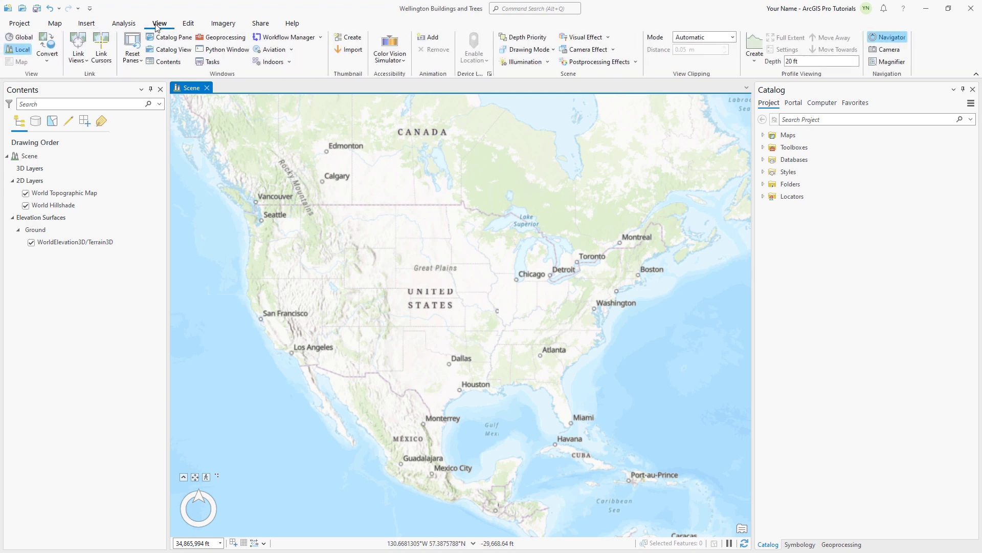
{"action": "left_click", "coordinate": [164, 62]}
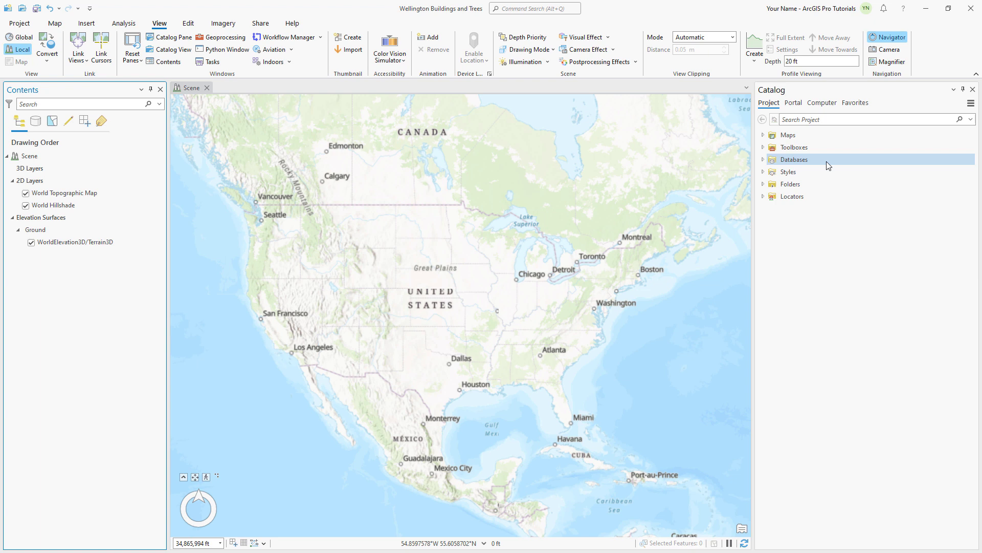
{"action": "right_click", "coordinate": [826, 162]}
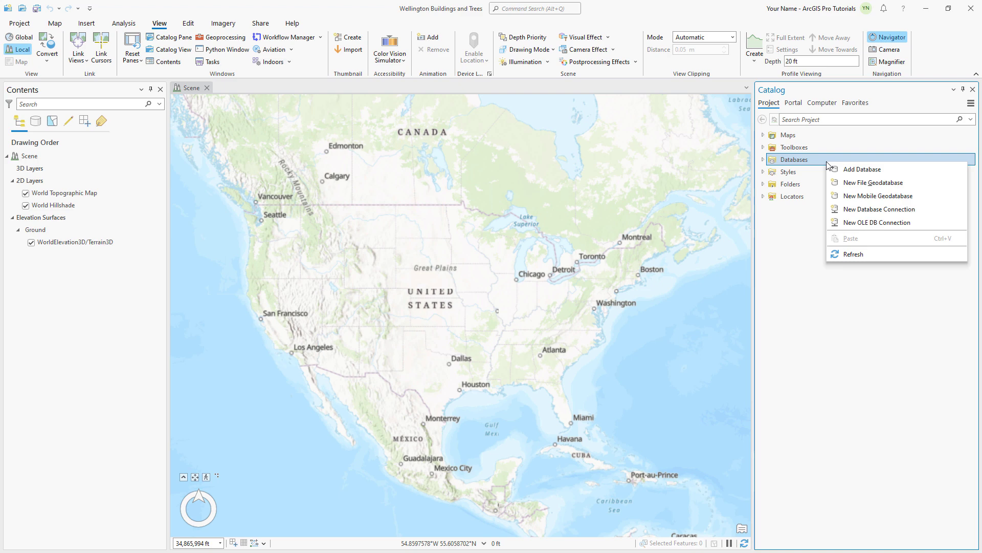
{"action": "left_click", "coordinate": [862, 170]}
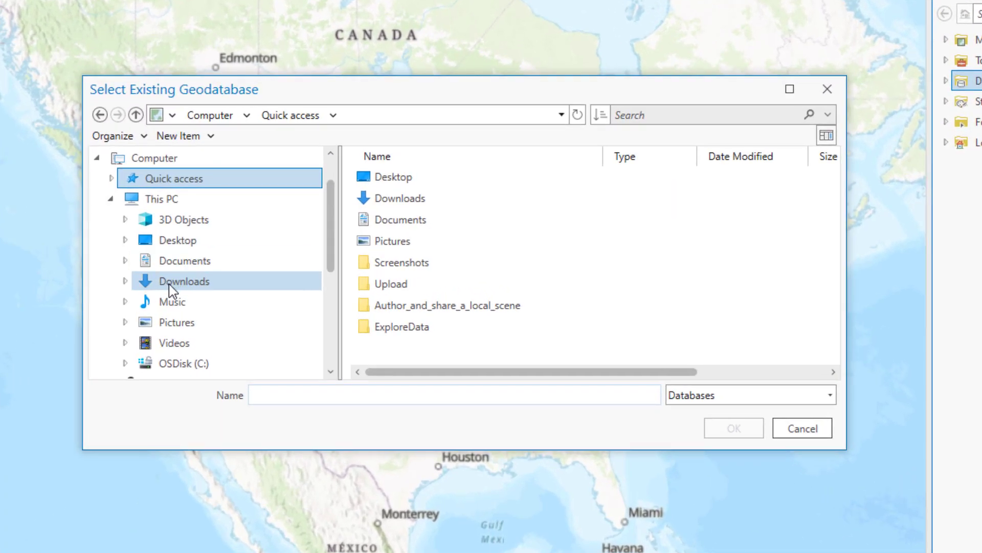
{"action": "left_click", "coordinate": [300, 280]}
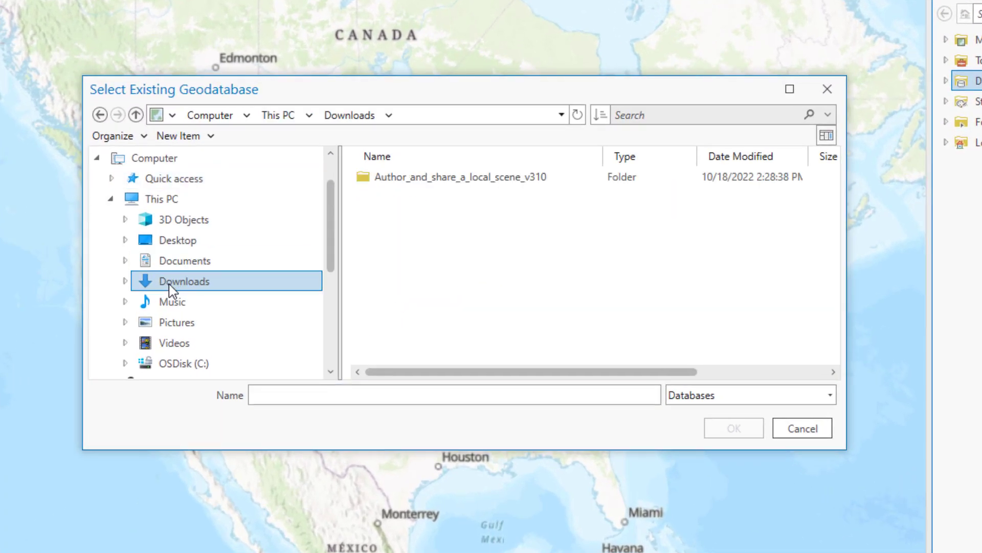
{"action": "double_click", "coordinate": [559, 178]}
{"action": "left_click", "coordinate": [562, 177]}
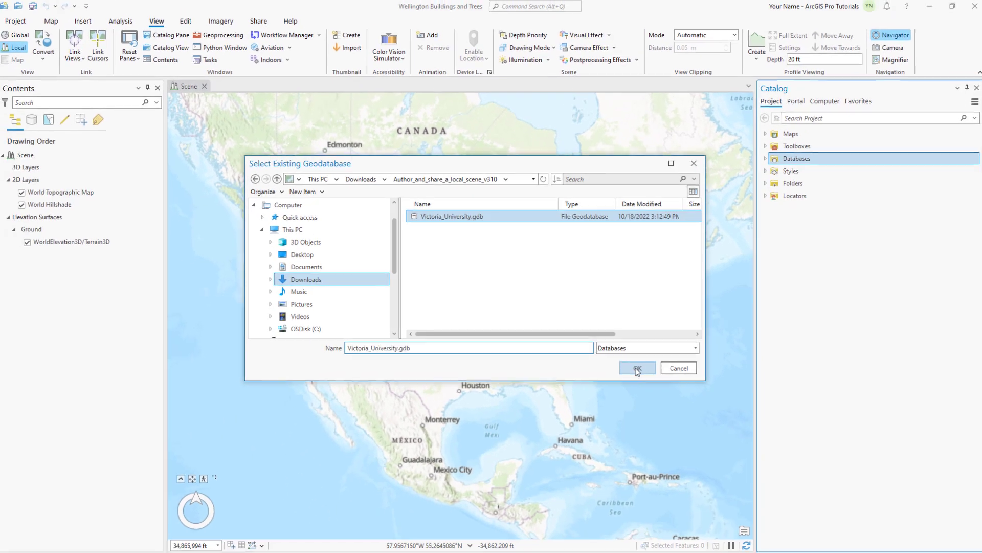
{"action": "left_click", "coordinate": [733, 428]}
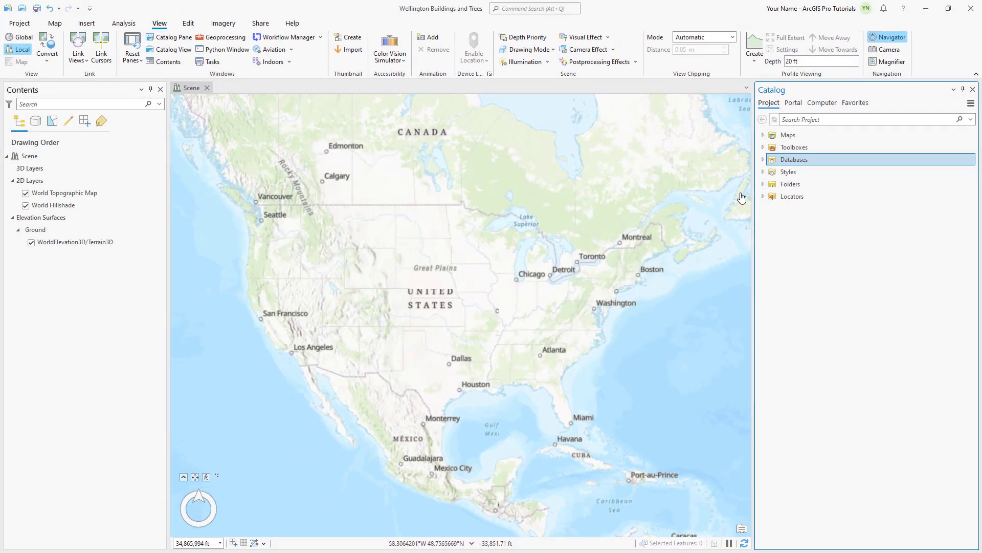
Make Victoria_University.gdb the project's default geodatabase
{"action": "left_click", "coordinate": [763, 159]}
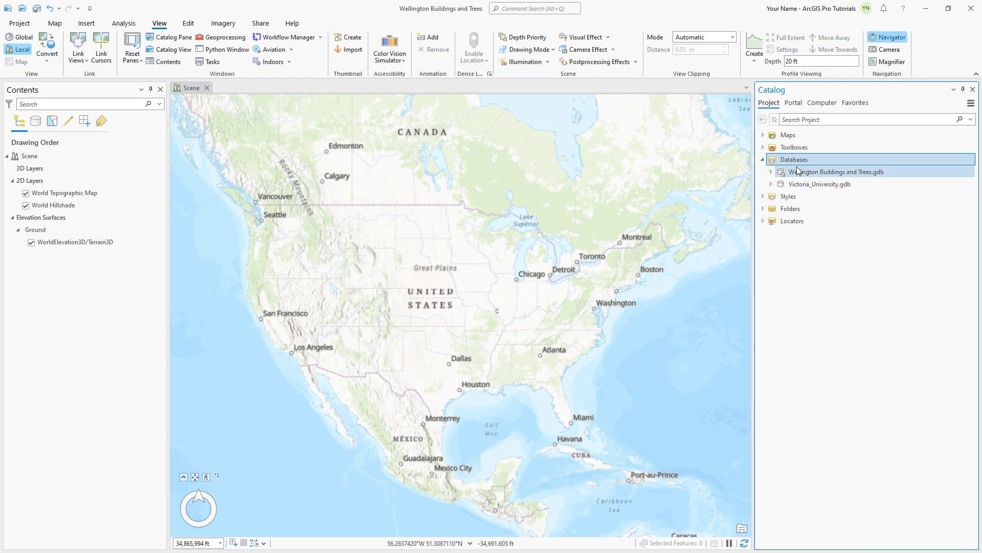
{"action": "right_click", "coordinate": [866, 182]}
{"action": "left_click", "coordinate": [815, 205]}
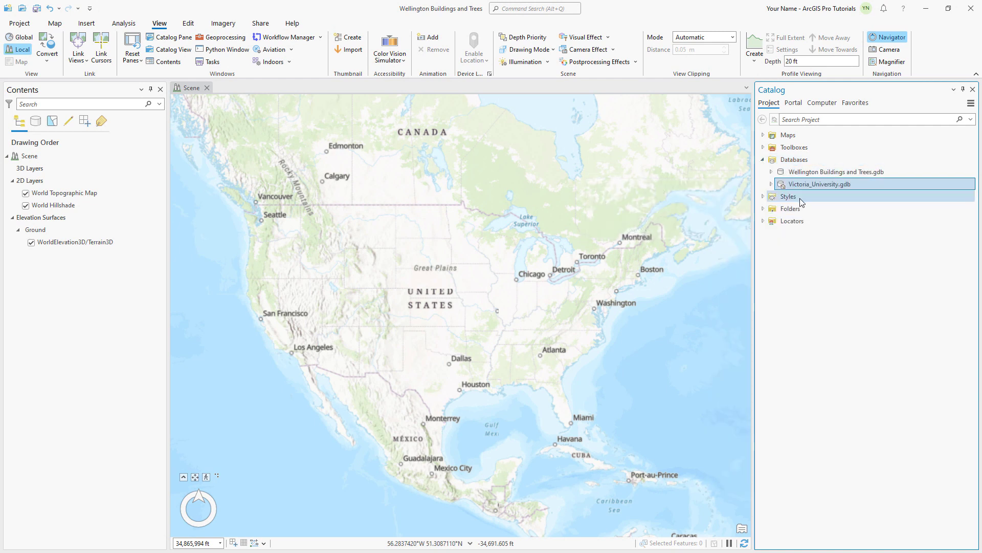
Add the Buildings feature class from Victoria_University.gdb to the current scene
{"action": "left_click", "coordinate": [772, 185]}
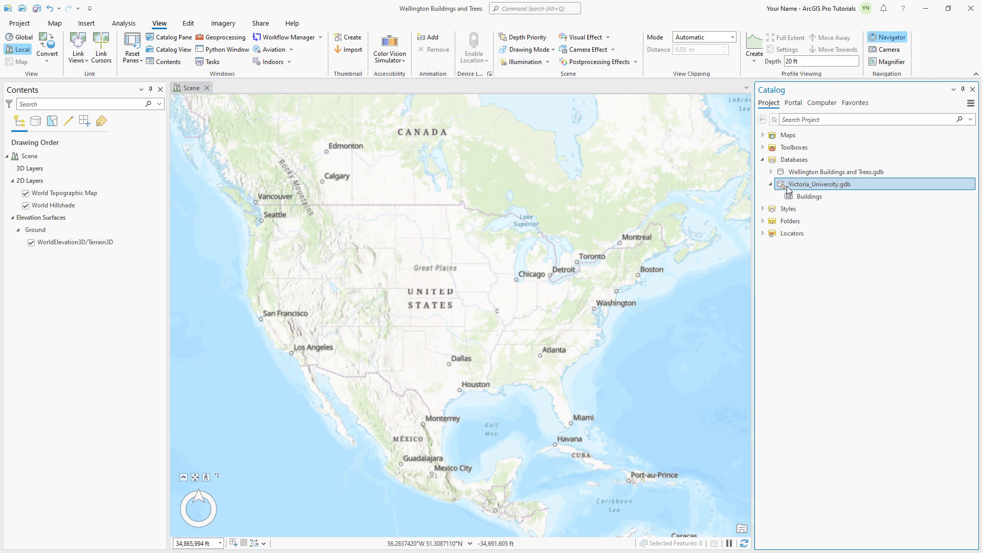
{"action": "right_click", "coordinate": [840, 196]}
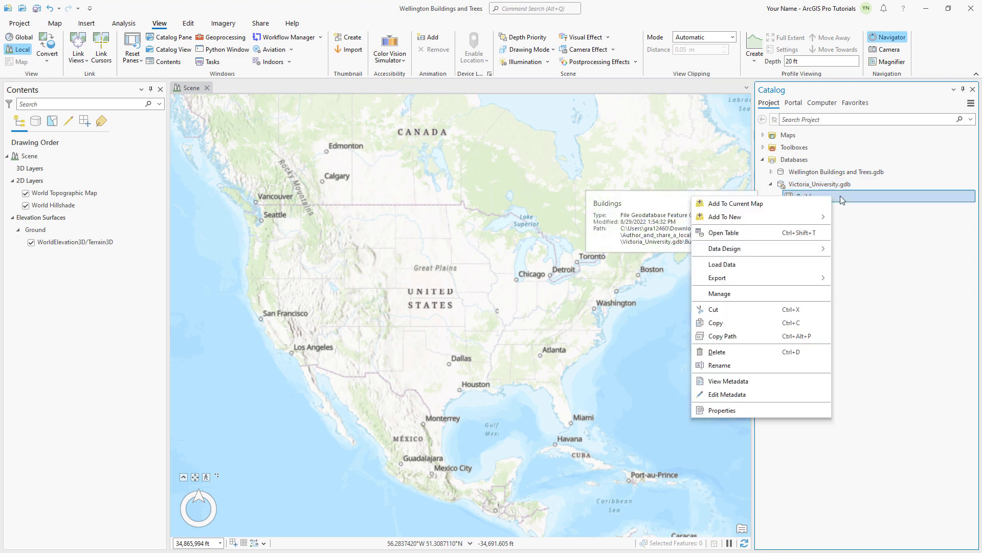
{"action": "left_click", "coordinate": [823, 201]}
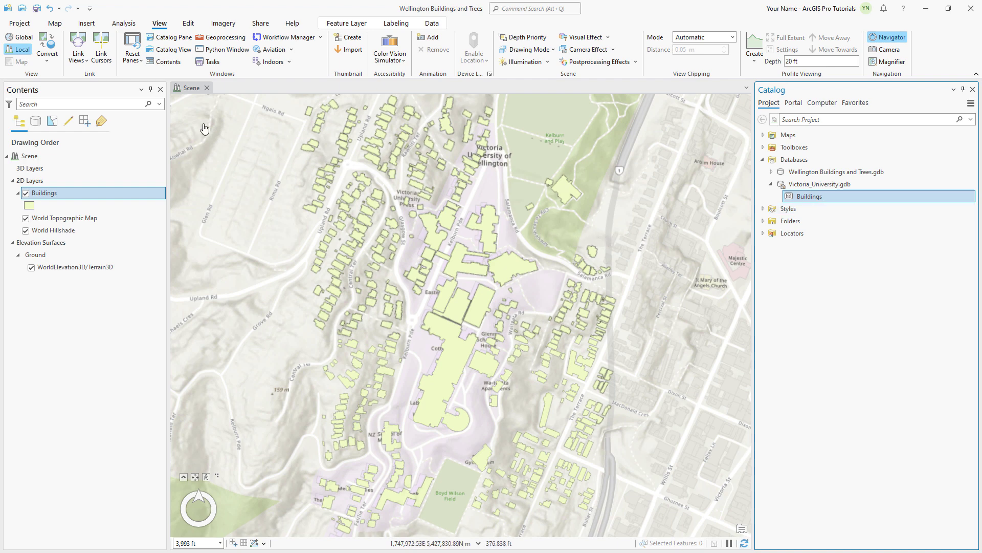
Explore the building footprints up close and at a tilted angle, and return to the Buildings layer's full extent
{"action": "left_click", "coordinate": [55, 23]}
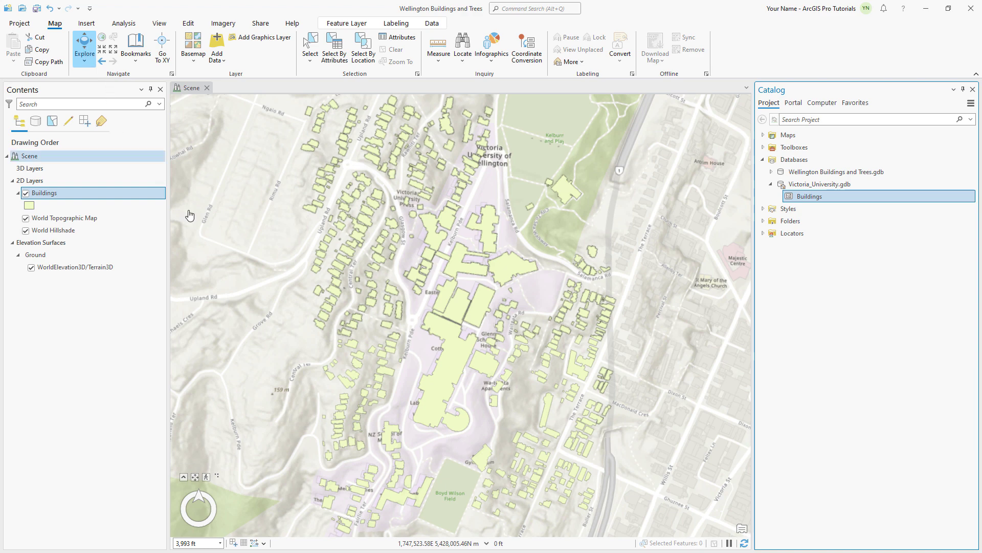
{"action": "scroll", "coordinate": [410, 381], "scroll_direction": "up", "scroll_amount": 1}
{"action": "scroll", "coordinate": [409, 381], "scroll_direction": "up", "scroll_amount": 2}
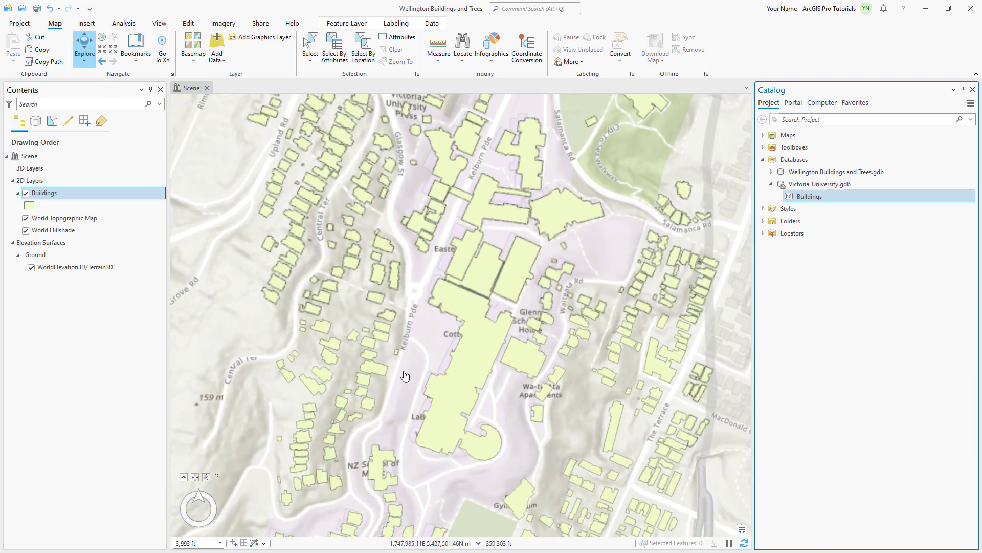
{"action": "middle_click_drag", "start_coordinate": [353, 321], "coordinate": [320, 220]}
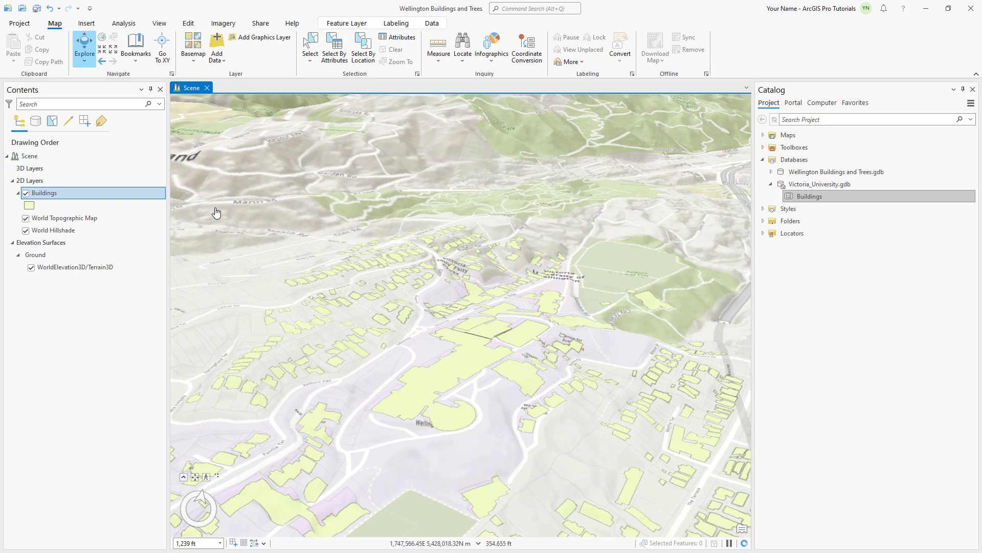
{"action": "right_click", "coordinate": [138, 193]}
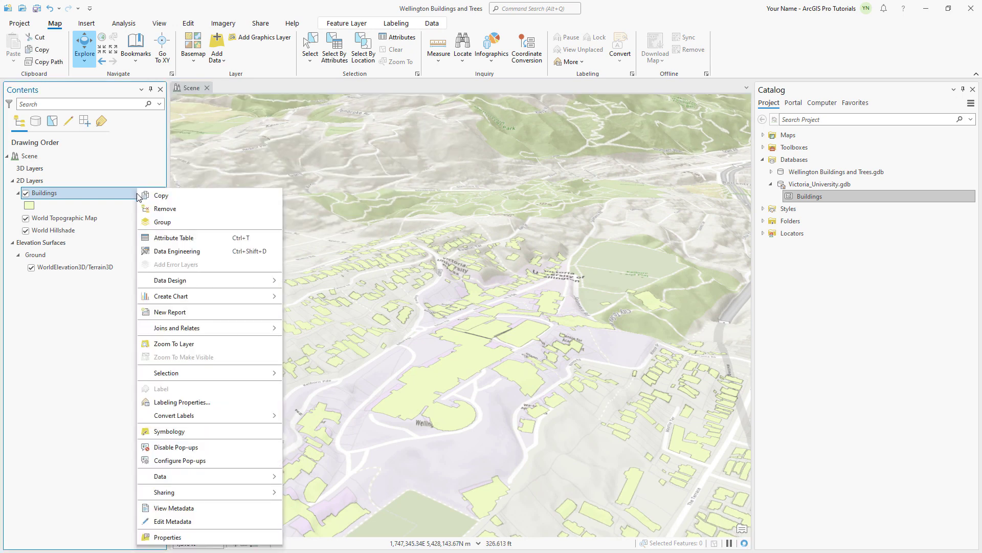
{"action": "left_click", "coordinate": [206, 344]}
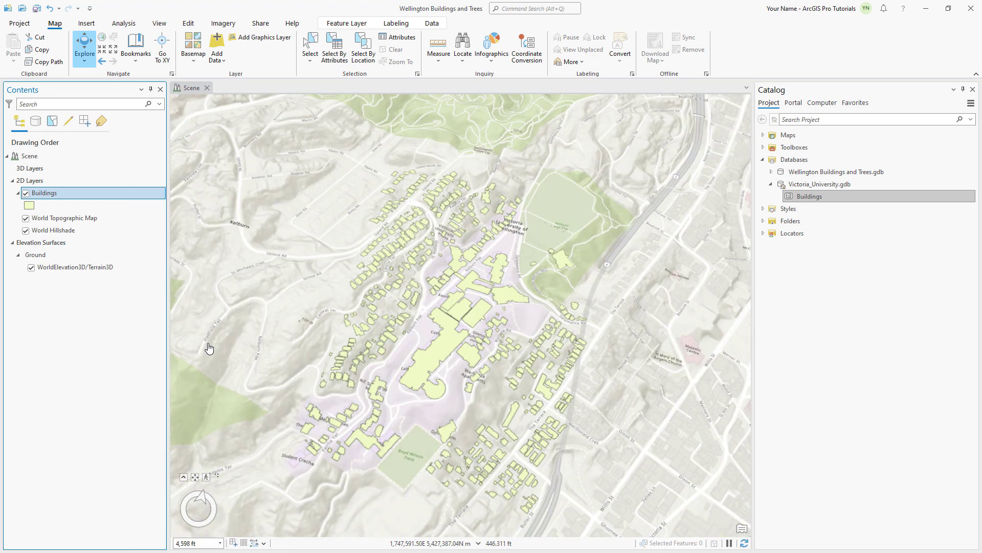
Review the attribute table of the Buildings layer, including its Height field, and close it
{"action": "right_click", "coordinate": [114, 193]}
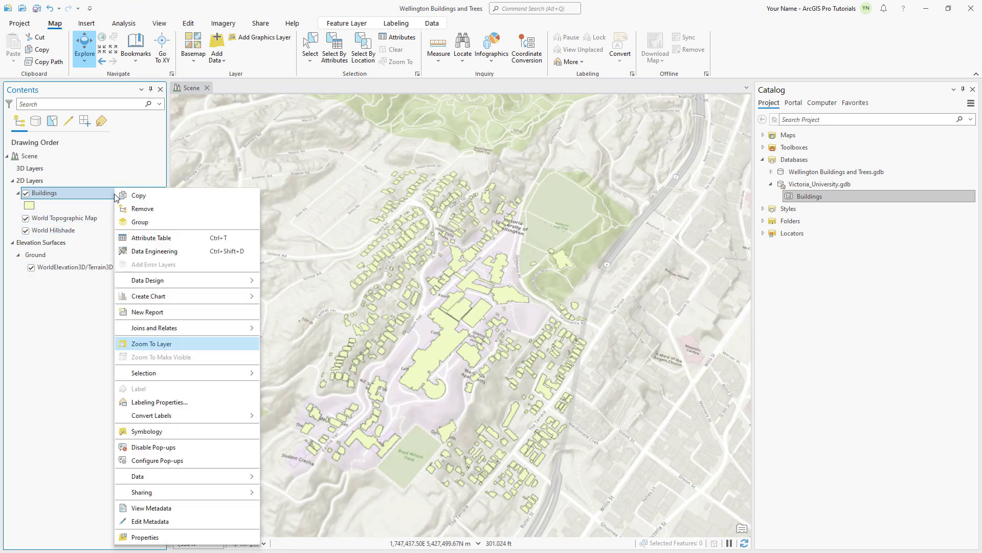
{"action": "left_click", "coordinate": [183, 239]}
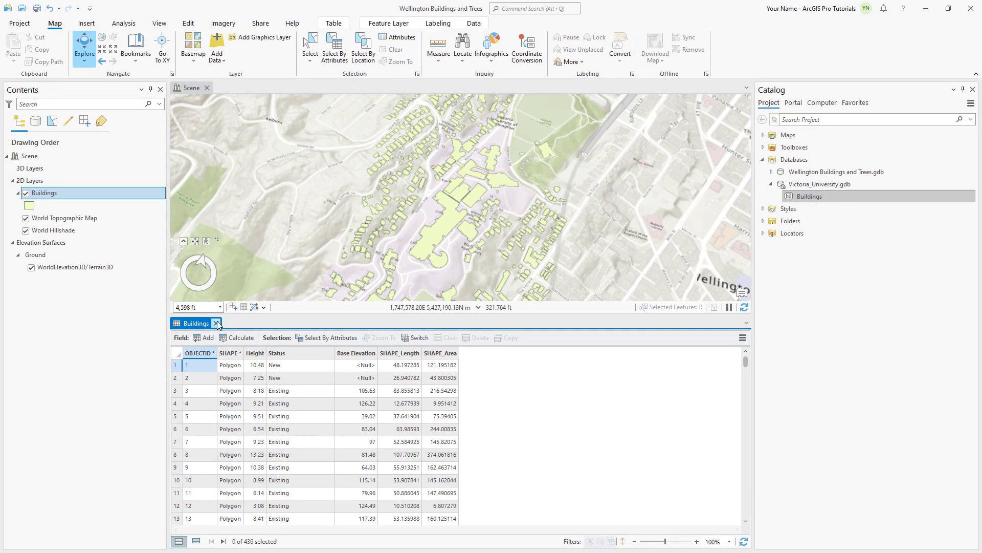
{"action": "left_click", "coordinate": [216, 323]}
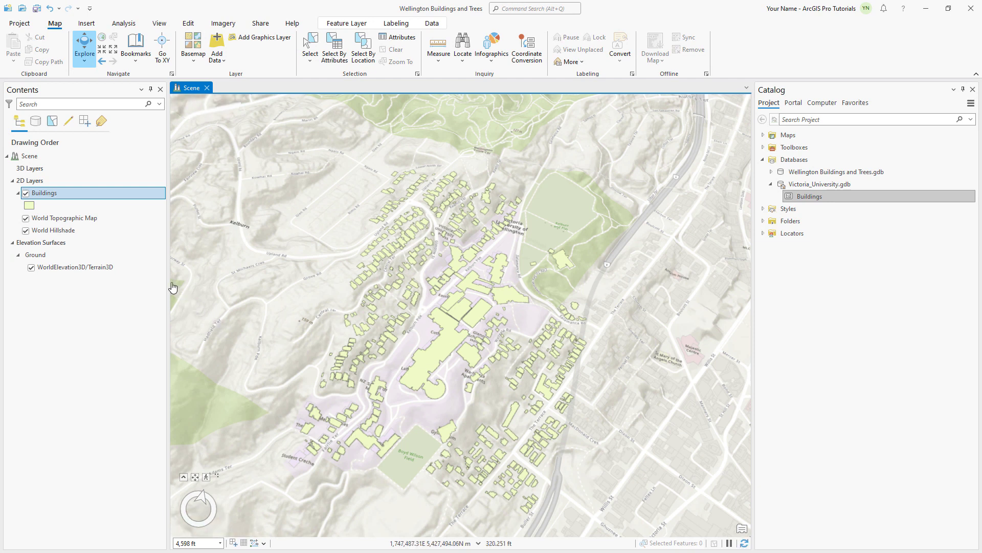
Extrude the Buildings layer with the Max Height type, using the Height field
{"action": "left_click", "coordinate": [108, 195]}
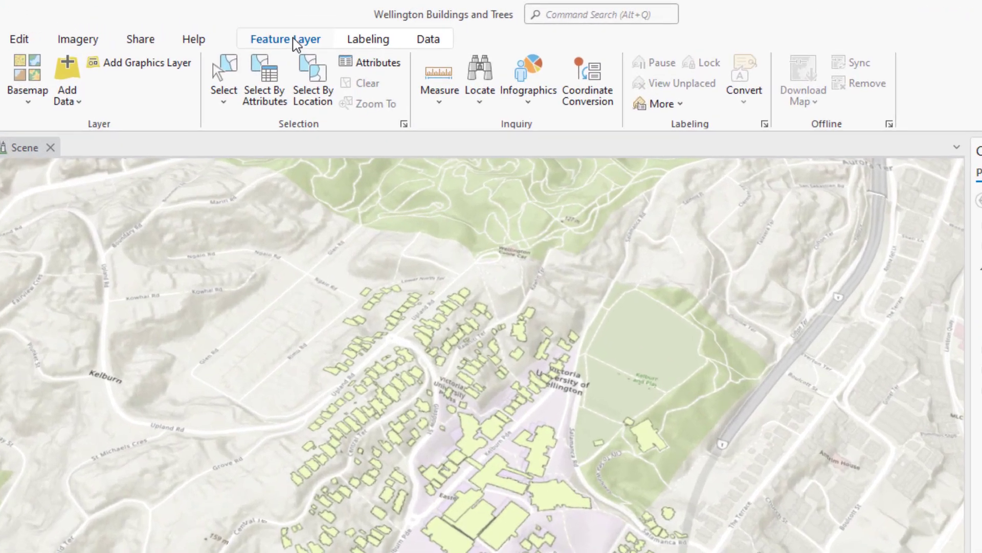
{"action": "left_click", "coordinate": [296, 44]}
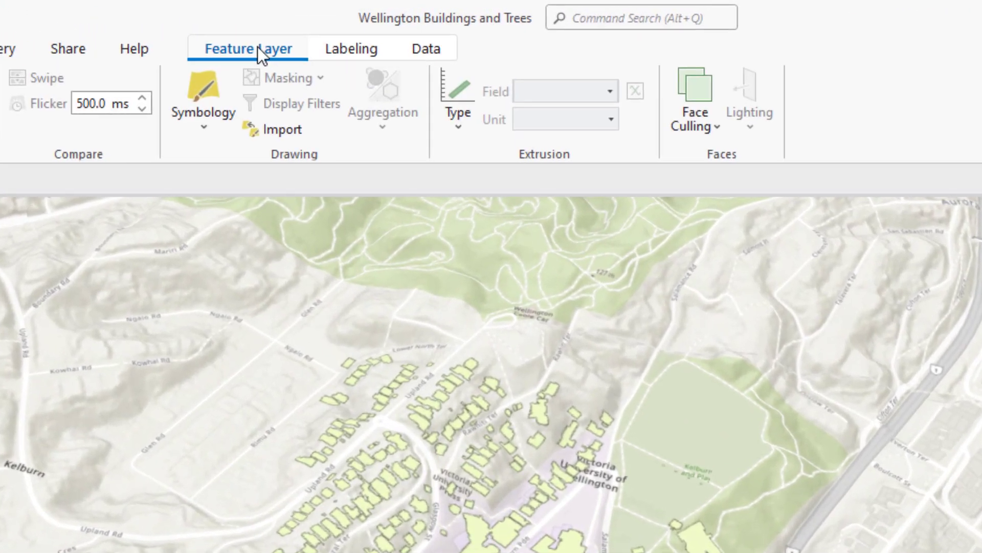
{"action": "left_click", "coordinate": [463, 126]}
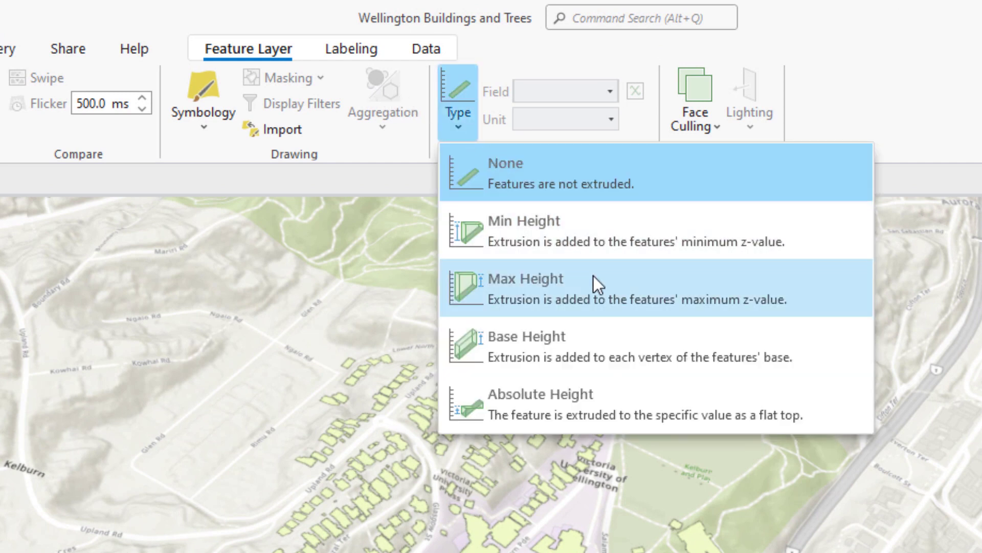
{"action": "left_click", "coordinate": [594, 275]}
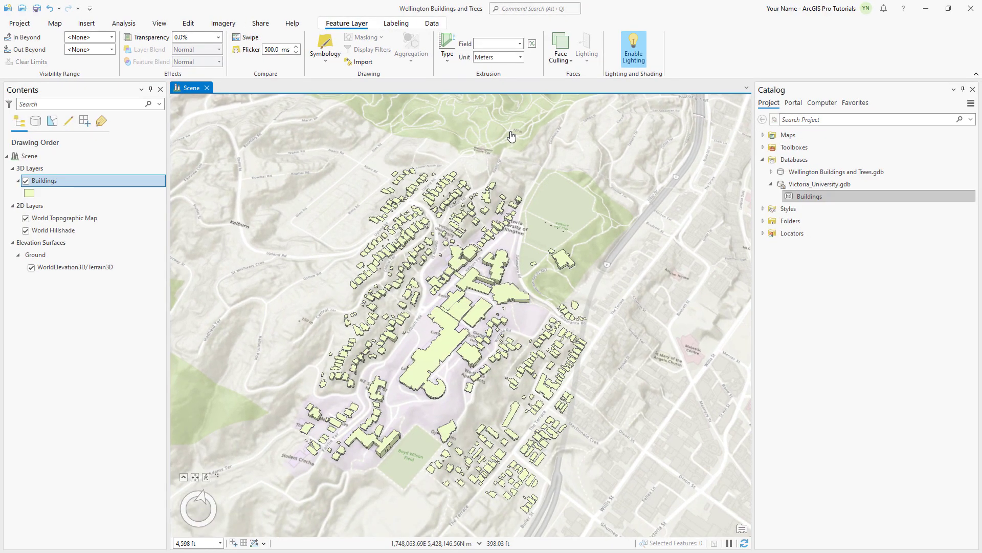
{"action": "left_click", "coordinate": [520, 44]}
{"action": "left_click", "coordinate": [520, 54]}
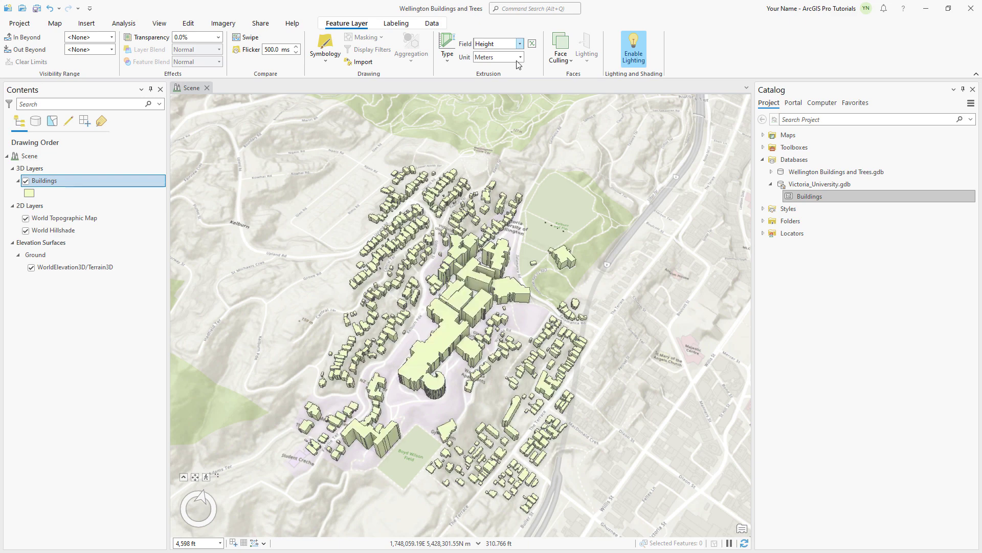
Symbolize the Buildings layer with the dark gray Building Footprint symbol from the ArcGIS 2D style, and save the project
{"action": "left_click", "coordinate": [30, 193]}
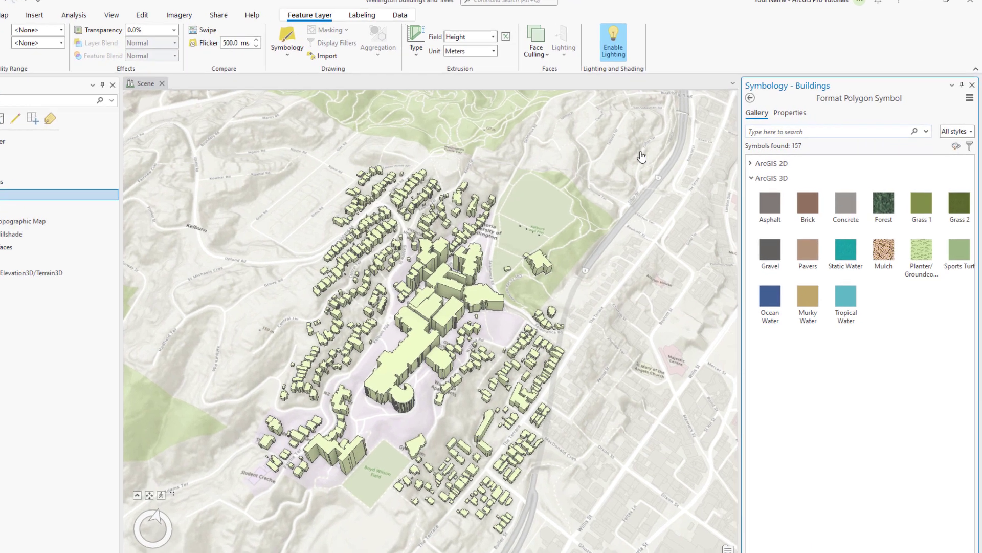
{"action": "left_click", "coordinate": [778, 131]}
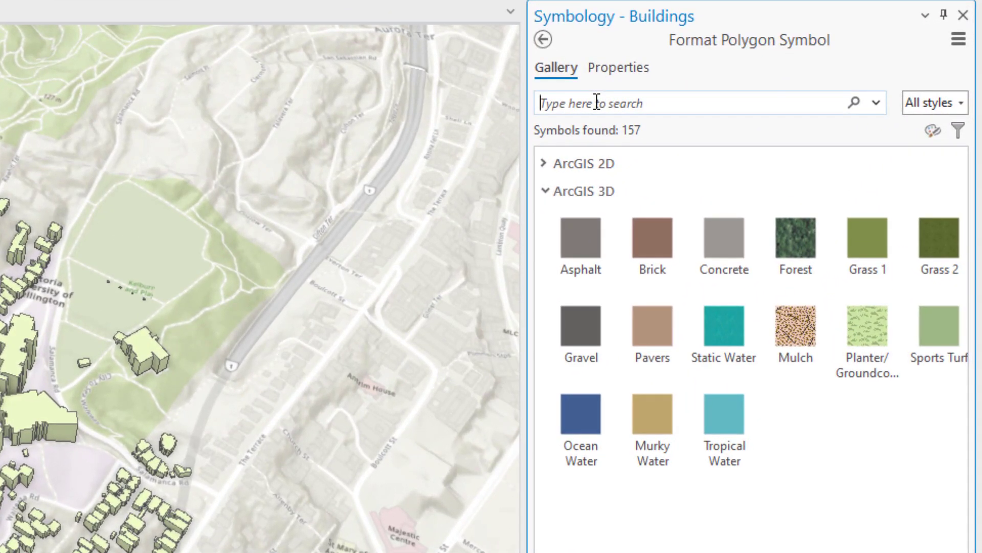
{"action": "type", "text": "building"}
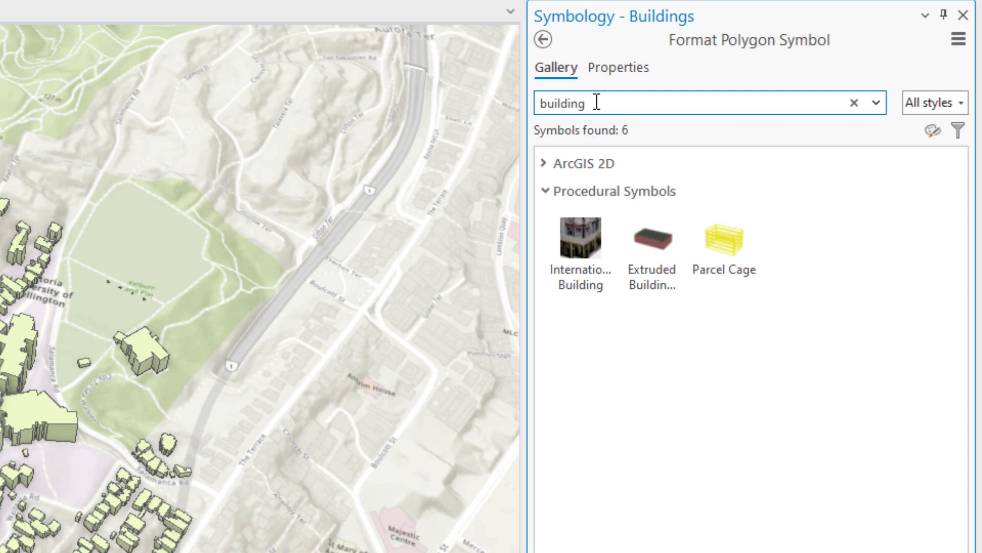
{"action": "left_click", "coordinate": [544, 163]}
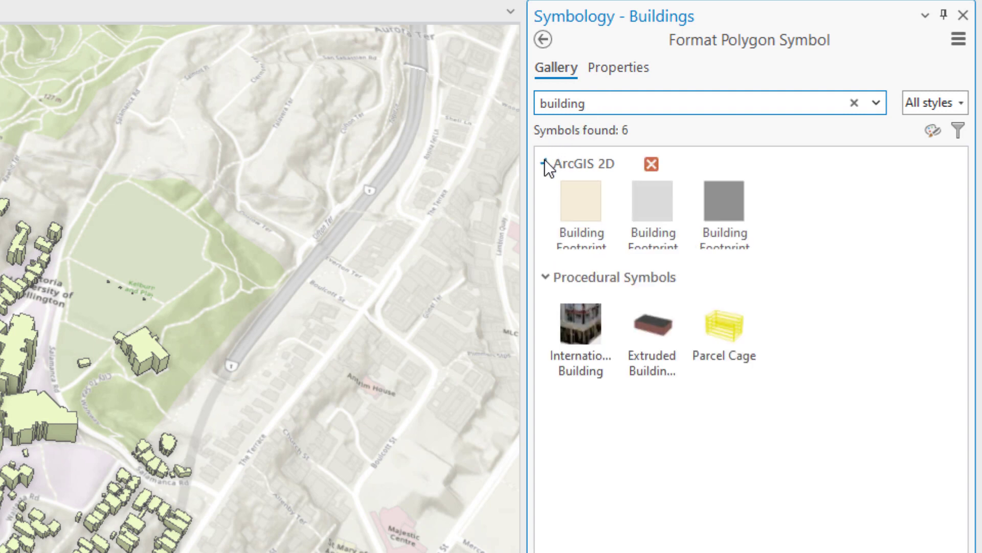
{"action": "left_click", "coordinate": [724, 210]}
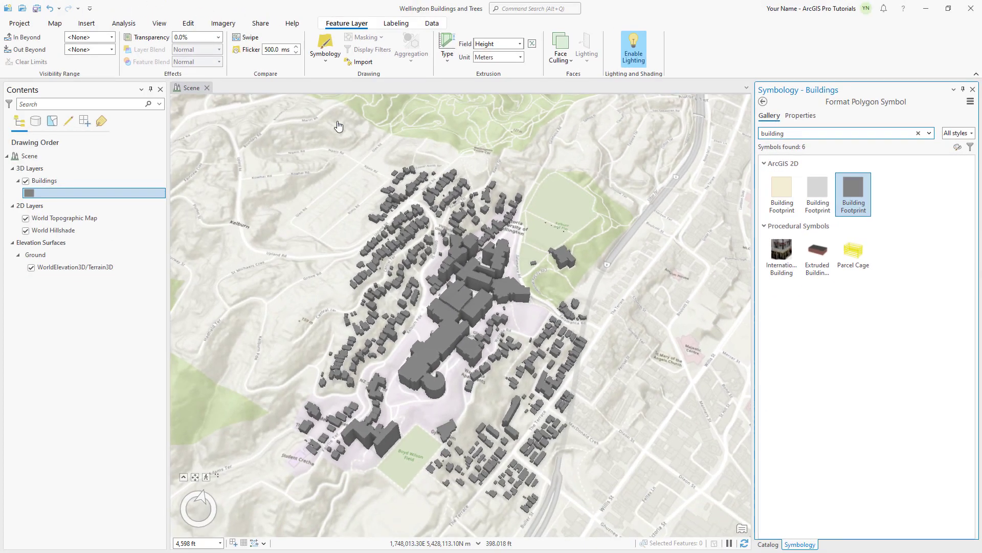
{"action": "left_click", "coordinate": [36, 8]}
Run Layer 3D To Feature Class on the Buildings layer with the output feature class named Buildings_3D
{"action": "left_click", "coordinate": [123, 24]}
{"action": "left_click", "coordinate": [118, 51]}
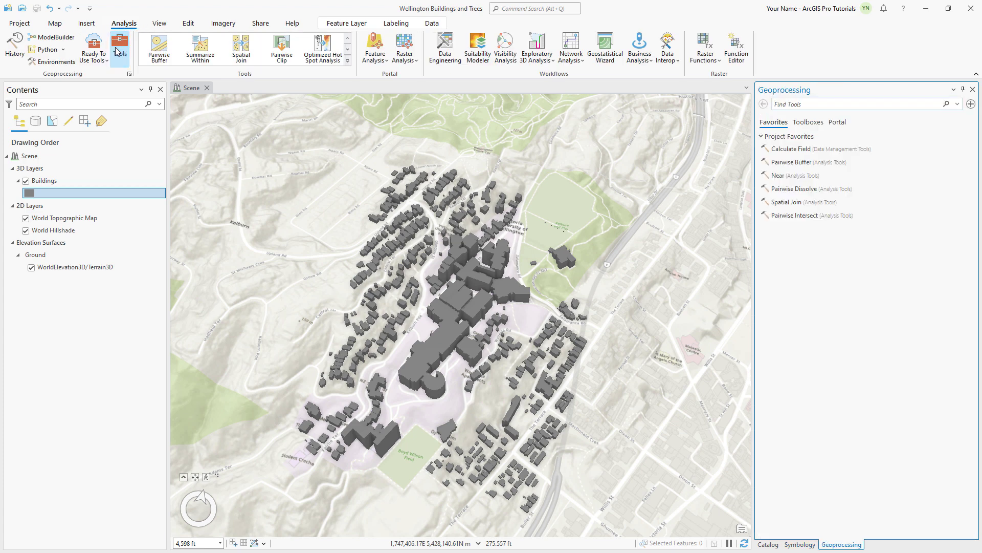
{"action": "left_click", "coordinate": [782, 103]}
{"action": "type", "text": "layer 3d to feature class"}
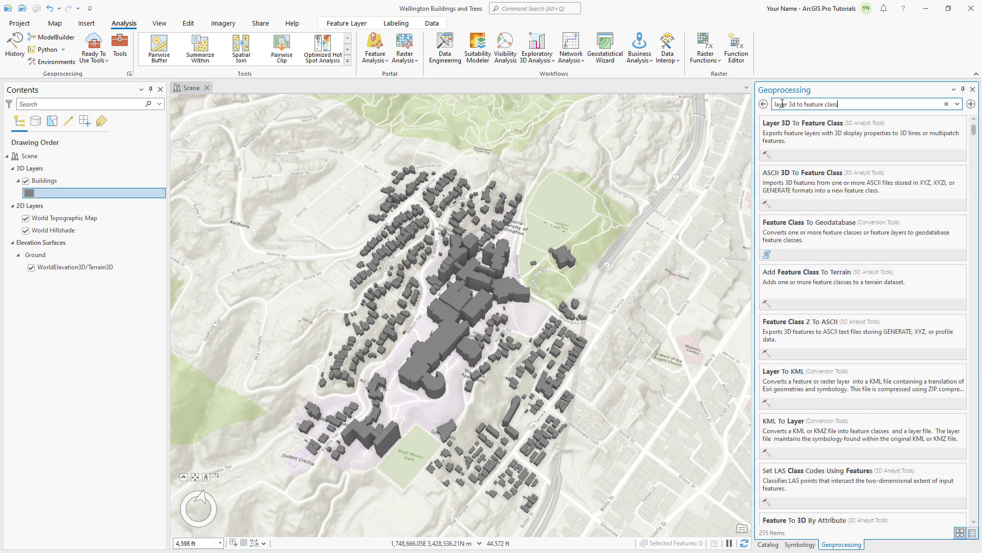
{"action": "left_click", "coordinate": [800, 139]}
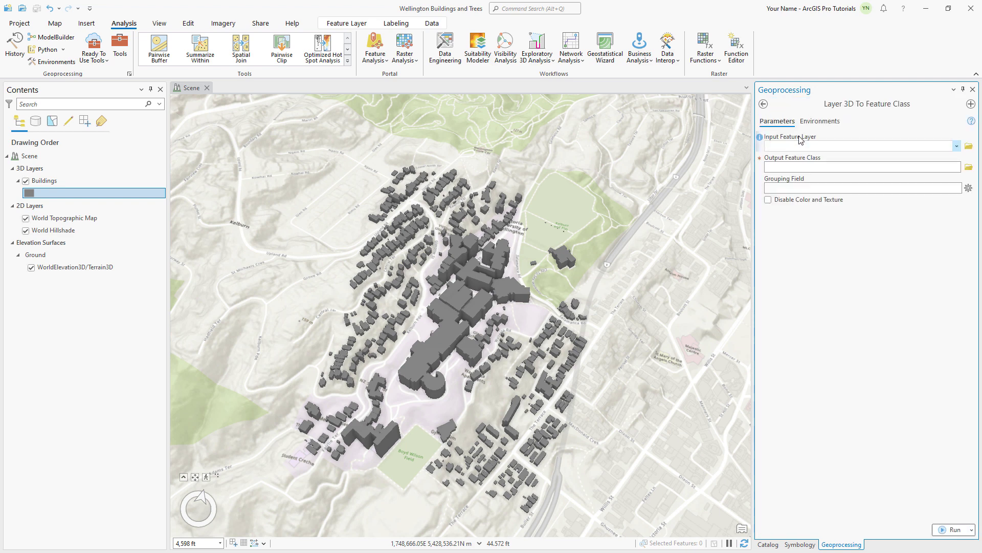
{"action": "left_click", "coordinate": [956, 146]}
{"action": "left_click", "coordinate": [788, 157]}
{"action": "left_click", "coordinate": [951, 166]}
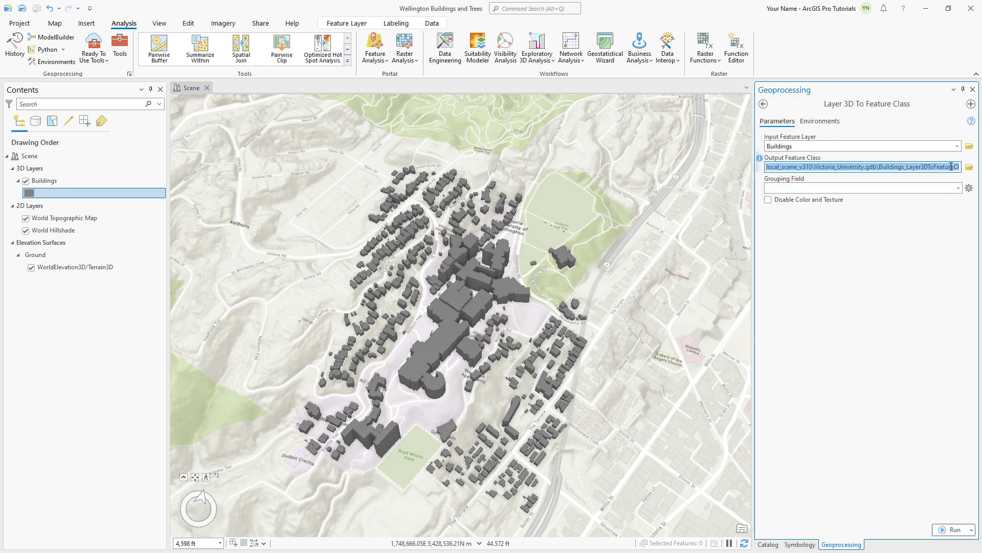
{"action": "type", "text": "Buildings_3D"}
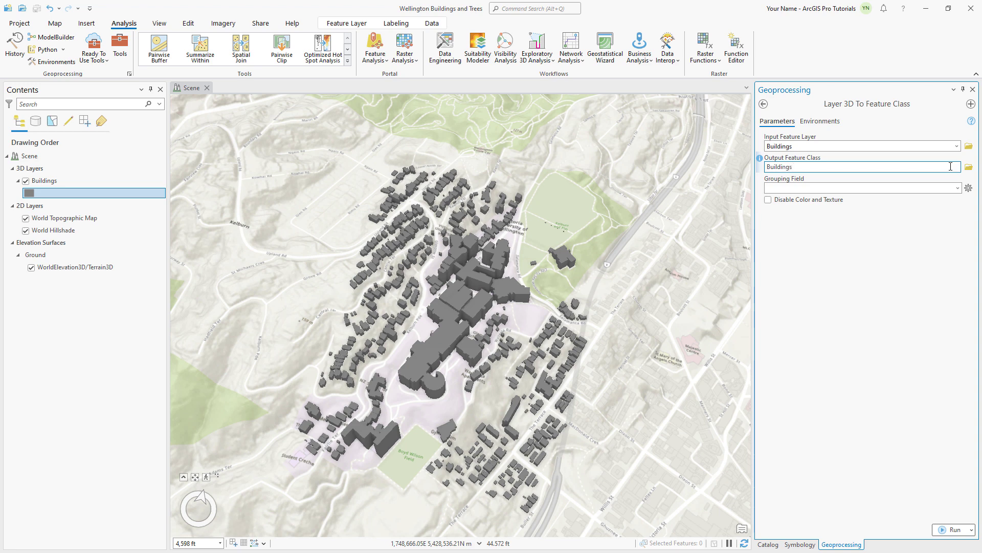
{"action": "left_click", "coordinate": [954, 530]}
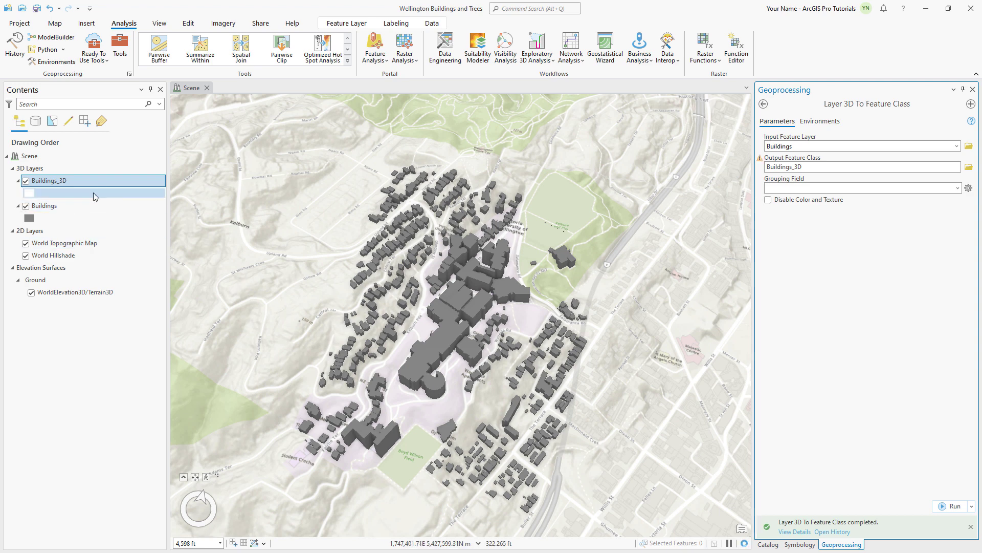
Review the attribute table of the Buildings_3D layer
{"action": "right_click", "coordinate": [75, 182]}
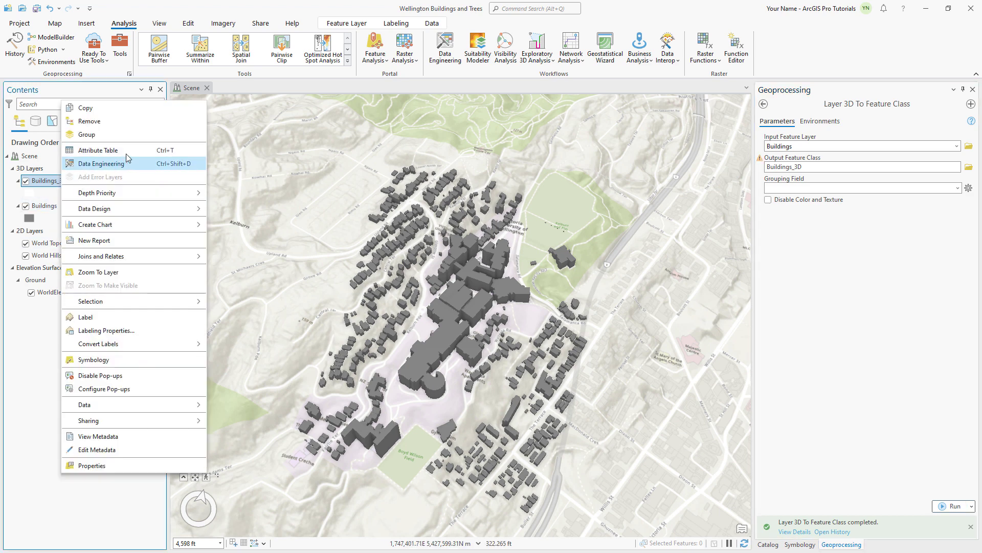
{"action": "left_click", "coordinate": [125, 150]}
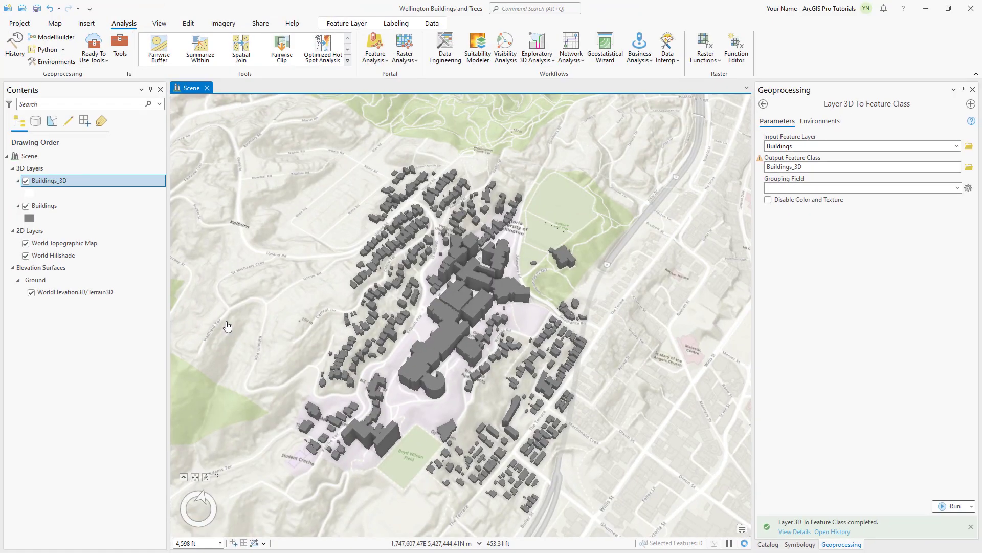
Remove the original Buildings layer from the scene and save the project
{"action": "right_click", "coordinate": [77, 207]}
{"action": "left_click", "coordinate": [92, 150]}
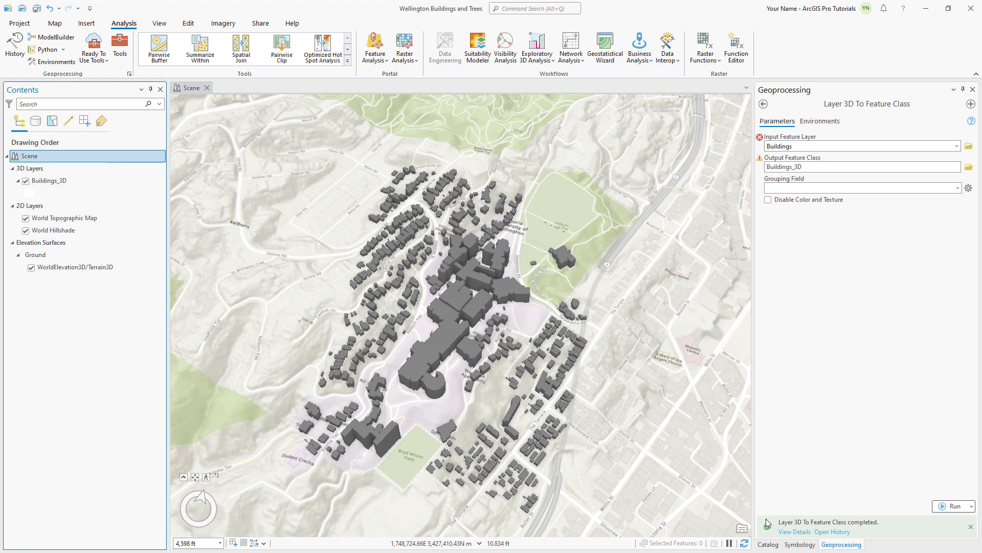
{"action": "left_click", "coordinate": [768, 545]}
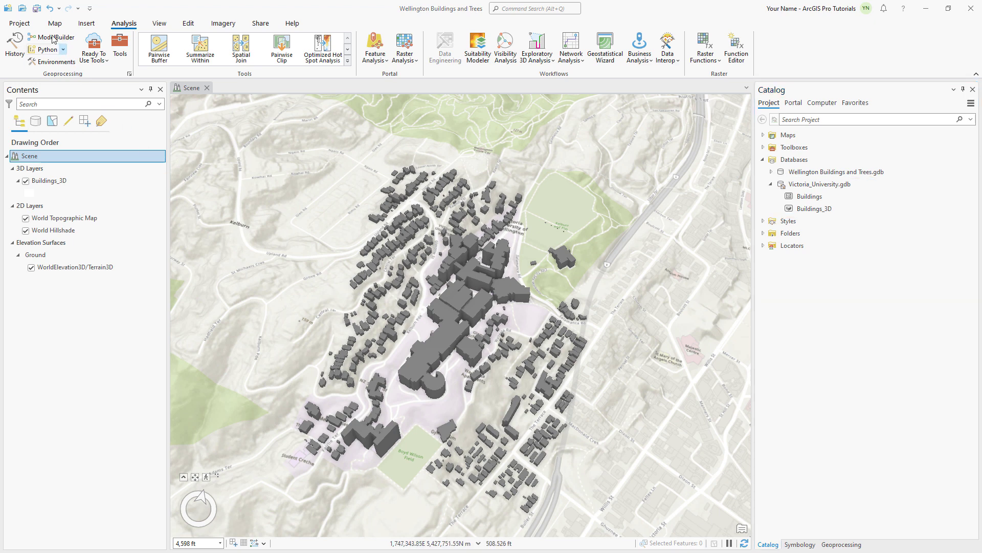
{"action": "left_click", "coordinate": [34, 9]}
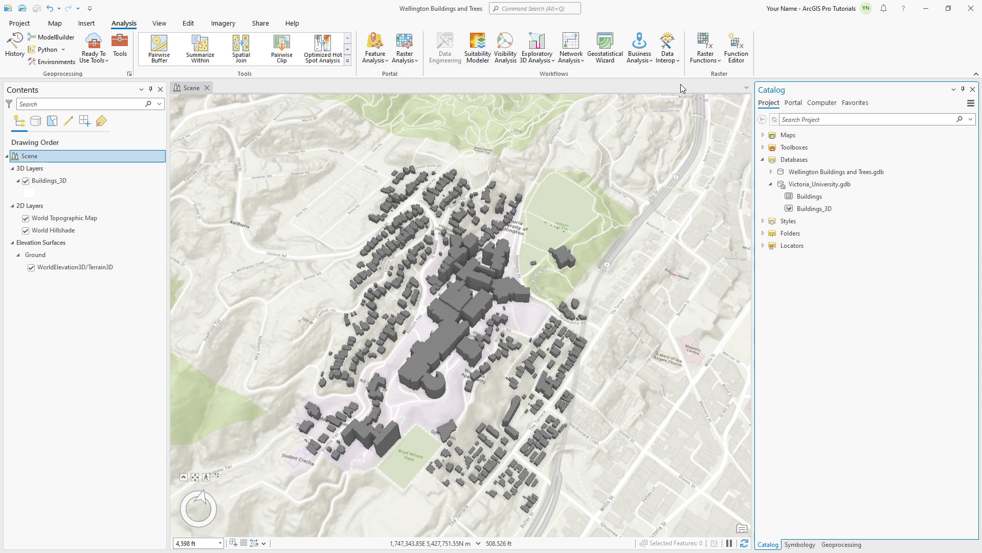
Search Living Atlas for "OpenStreetMap 3D trees" and add OpenStreetMap 3D Trees (Thematic) to the current scene
{"action": "left_click", "coordinate": [794, 103]}
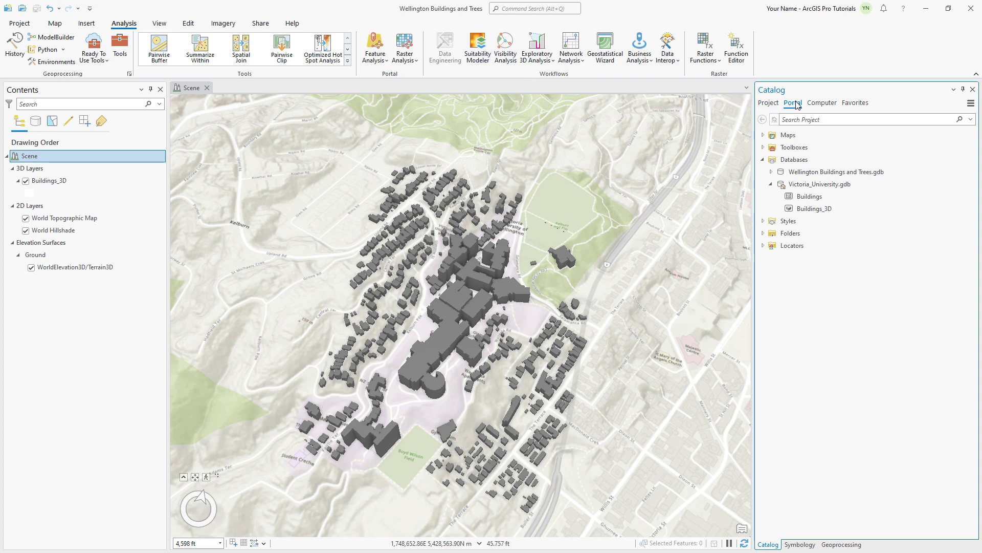
{"action": "left_click", "coordinate": [853, 119]}
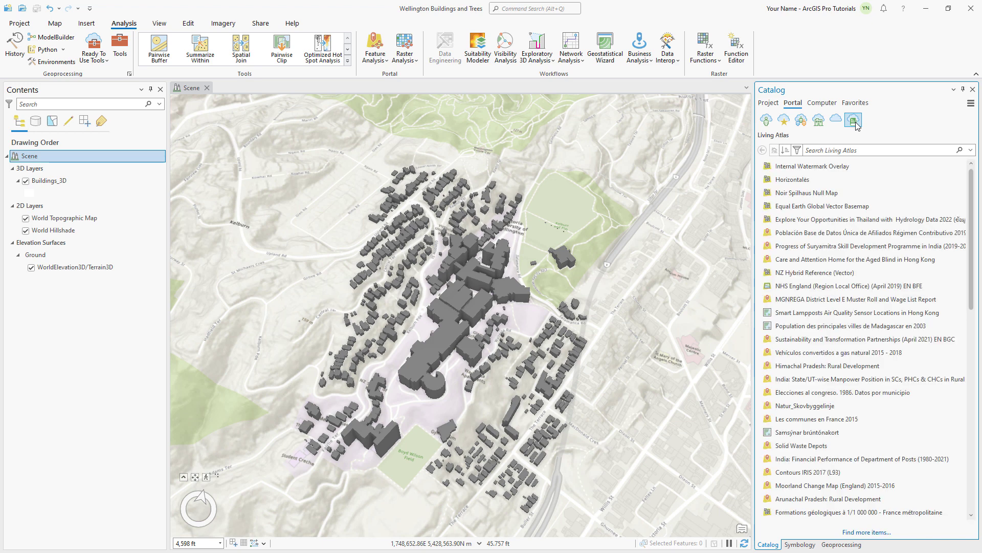
{"action": "left_click", "coordinate": [863, 150]}
{"action": "type", "text": "OpenSt"}
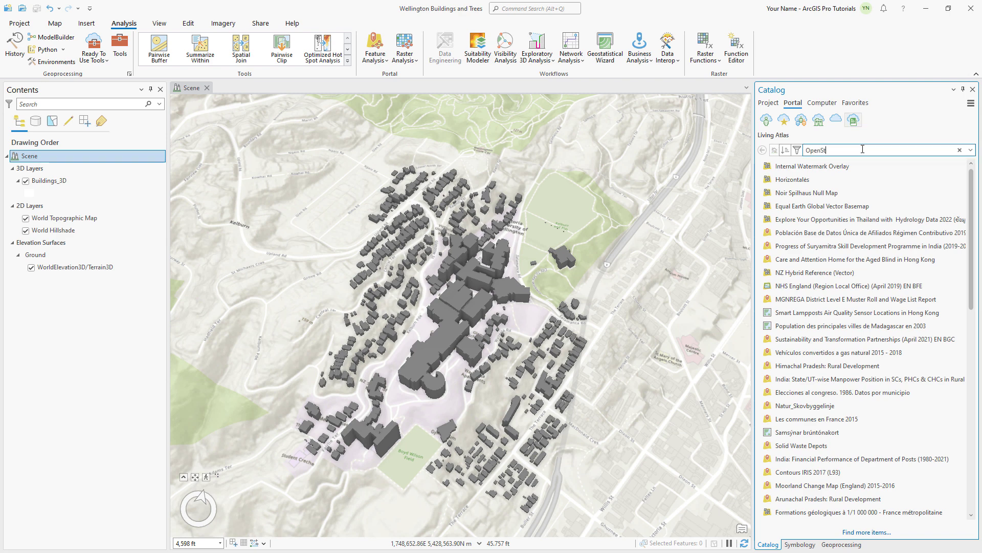
{"action": "type", "text": "reetMap 3D trees"}
{"action": "key", "text": "Return"}
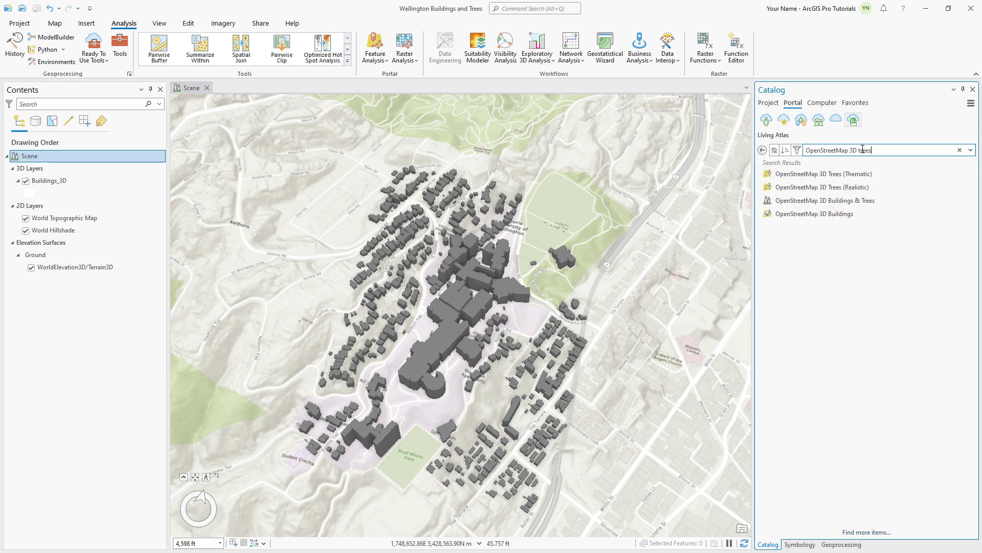
{"action": "right_click", "coordinate": [884, 174]}
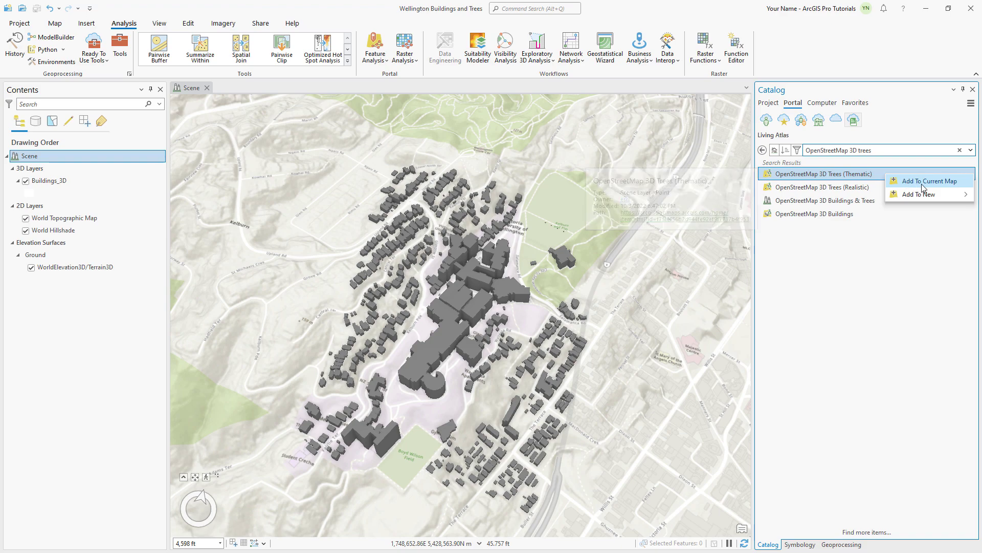
{"action": "left_click", "coordinate": [922, 180]}
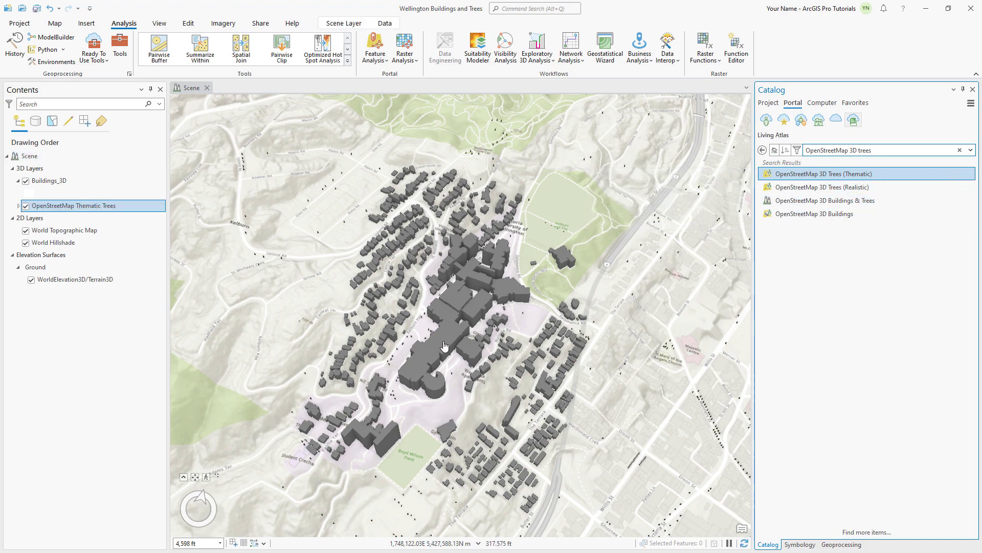
Explore the trees around the buildings up close and tilted, and return to the full extent of Buildings_3D
{"action": "scroll", "coordinate": [408, 343], "scroll_direction": "up", "scroll_amount": 3}
{"action": "mouse_move", "coordinate": [407, 343]}
{"action": "middle_mouse_down"}
{"action": "mouse_move", "coordinate": [409, 220]}
{"action": "mouse_move", "coordinate": [409, 249]}
{"action": "mouse_move", "coordinate": [403, 242]}
{"action": "middle_mouse_up"}
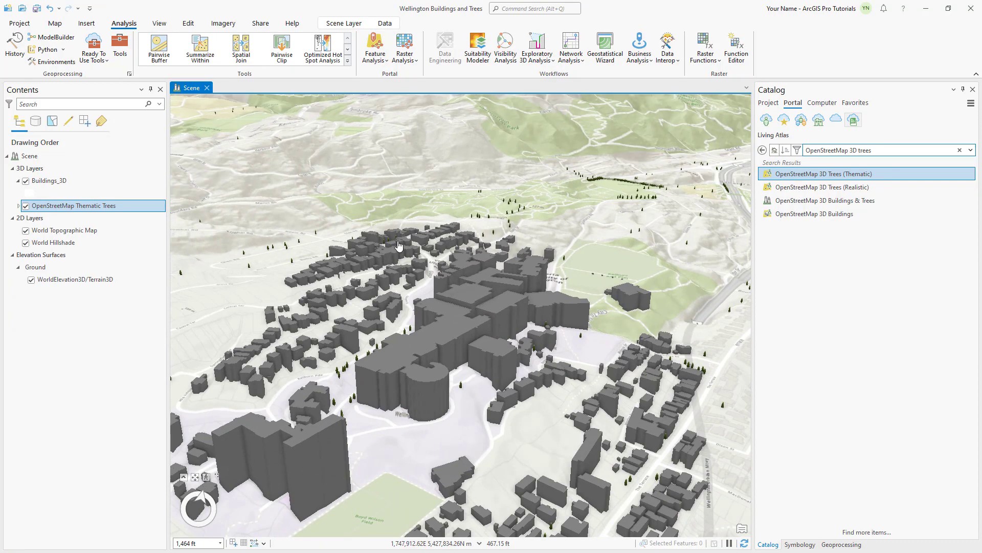
{"action": "right_click", "coordinate": [104, 186]}
{"action": "left_click", "coordinate": [117, 309]}
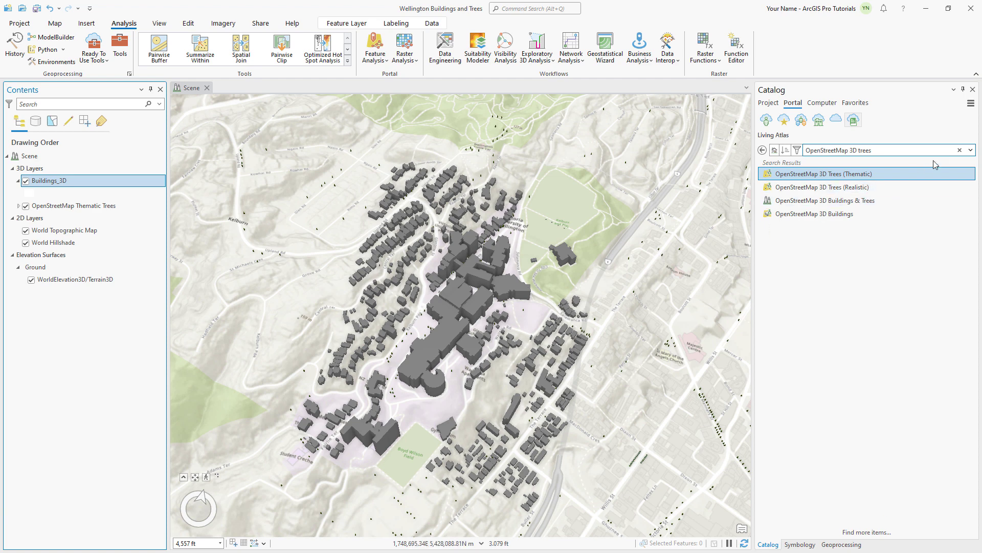
Search Living Atlas for "Elevation Coverage Map" and add the Elevation Coverage Map item to a new map
{"action": "left_click", "coordinate": [960, 150]}
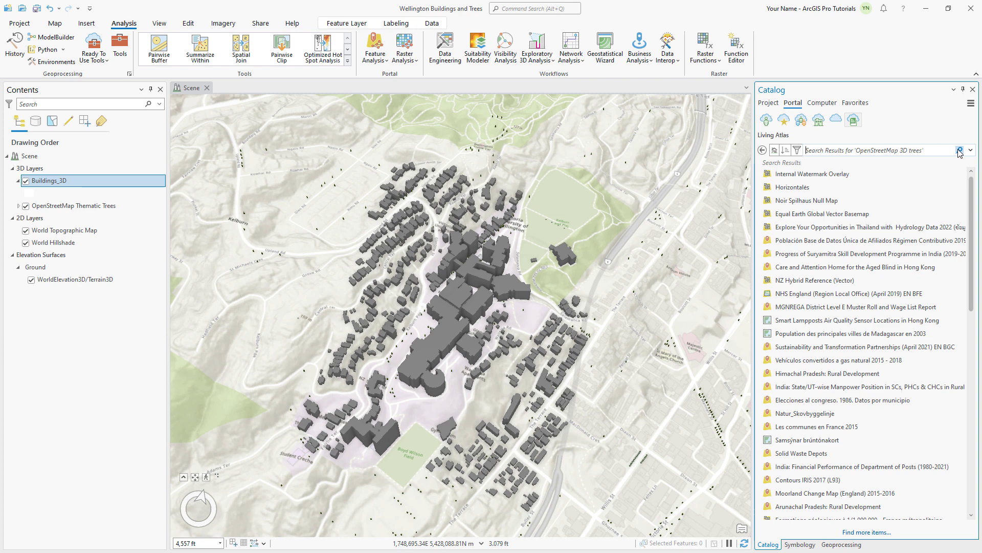
{"action": "type", "text": "Elevatio"}
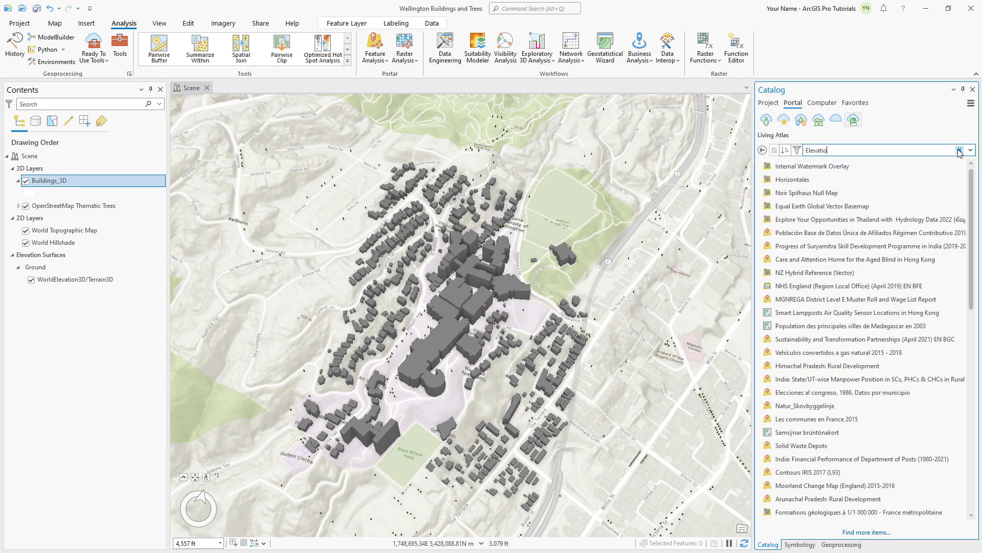
{"action": "type", "text": "p"}
{"action": "key", "text": "Return"}
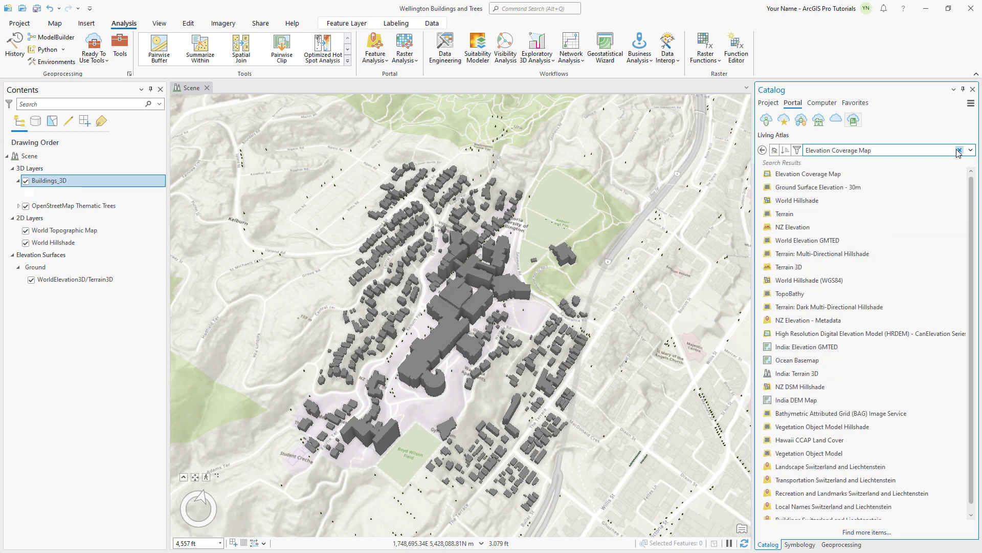
{"action": "right_click", "coordinate": [906, 173]}
{"action": "mouse_move", "coordinate": [866, 194]}
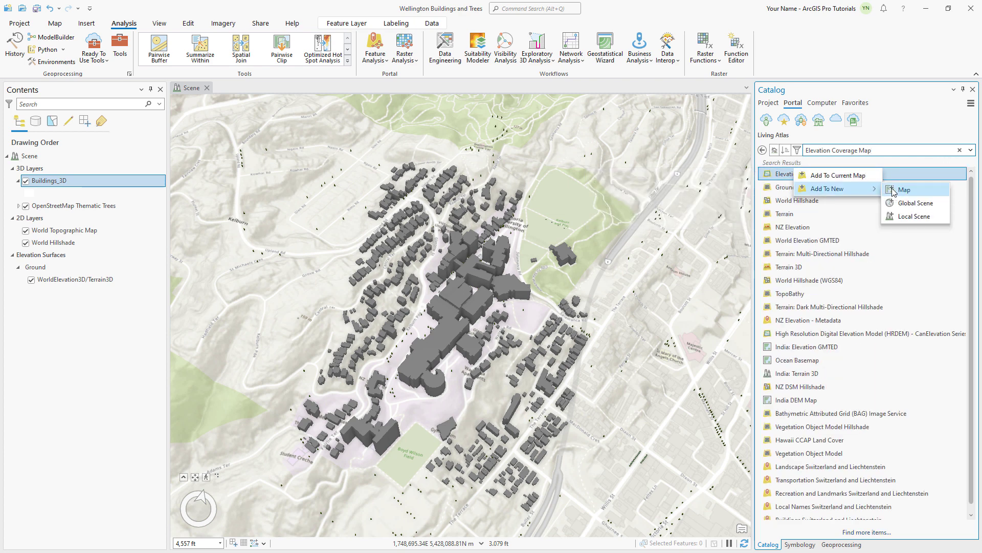
{"action": "left_click", "coordinate": [905, 190]}
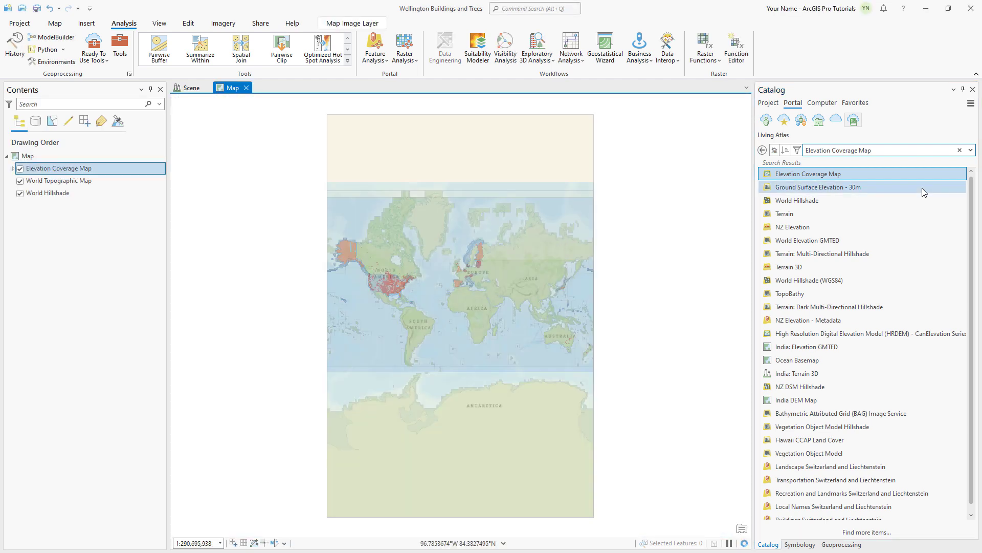
Expand the Elevation Coverage Map layer to view the legend symbols for the 1m or better, 2-6m, 10m and 25m resolutions
{"action": "left_click", "coordinate": [12, 168]}
{"action": "left_click", "coordinate": [25, 180]}
{"action": "left_click", "coordinate": [37, 193]}
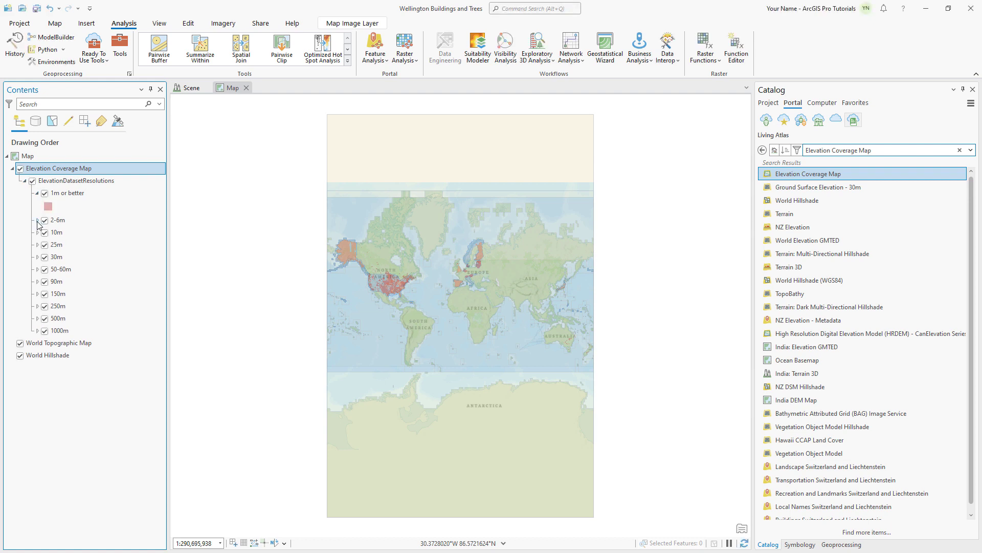
{"action": "left_click", "coordinate": [36, 220]}
{"action": "left_click", "coordinate": [37, 247]}
{"action": "left_click", "coordinate": [37, 274]}
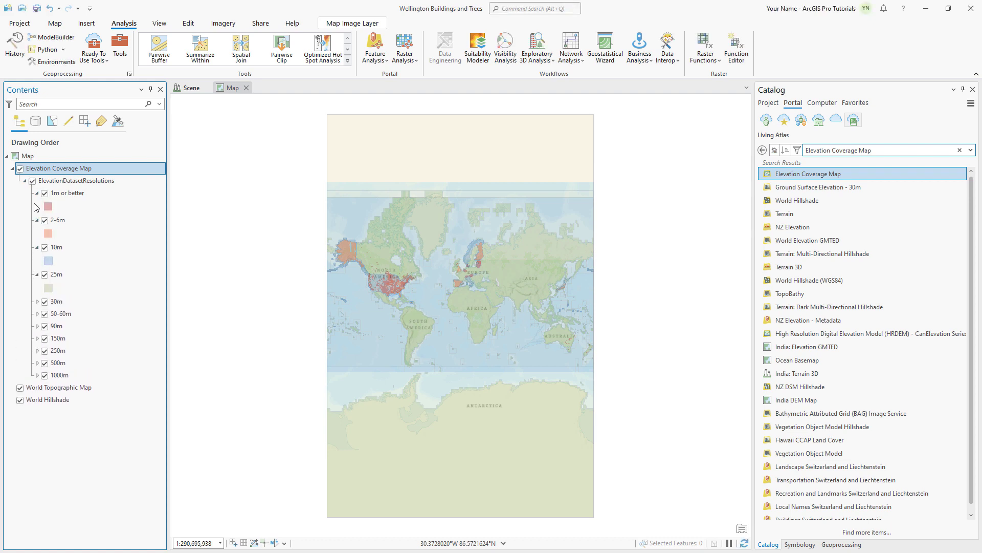
Locate "Wellington NZL" on the map to examine the elevation resolution available there
{"action": "left_click", "coordinate": [54, 23]}
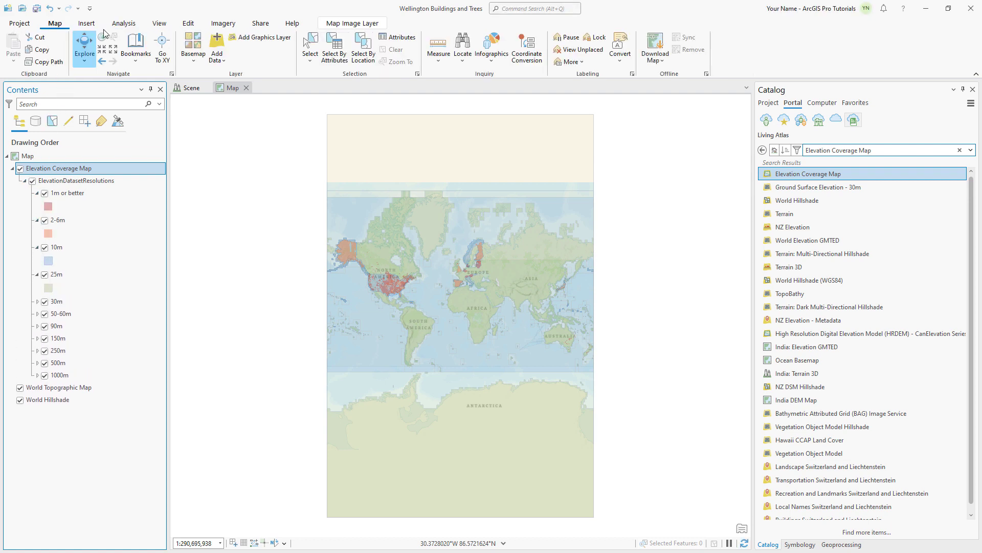
{"action": "left_click", "coordinate": [463, 51]}
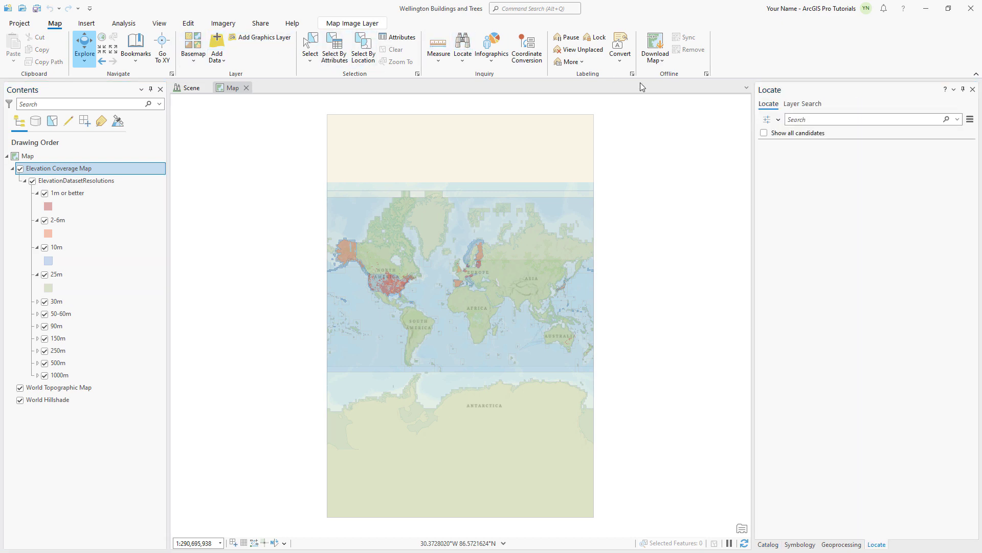
{"action": "left_click", "coordinate": [815, 120]}
{"action": "type", "text": "Wellington NZL"}
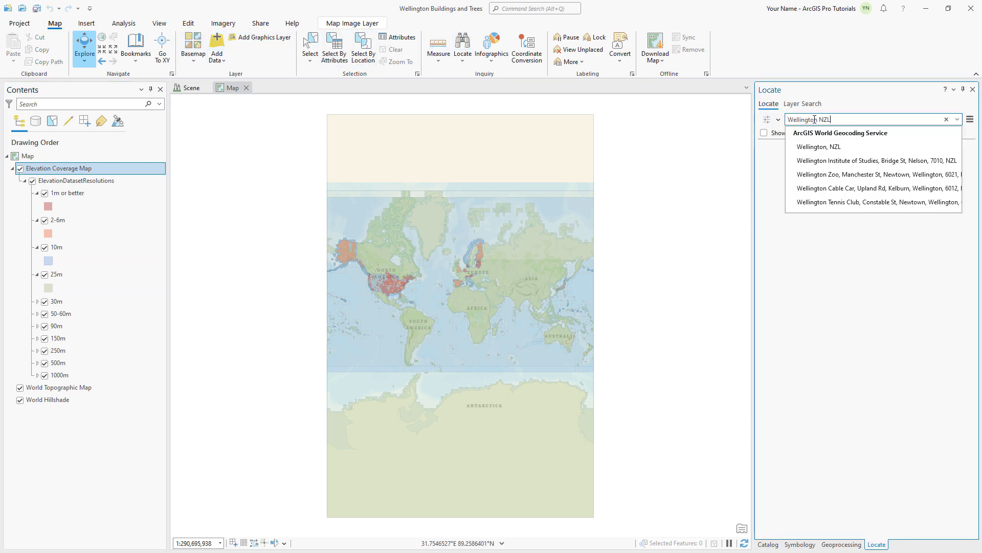
{"action": "key", "text": "Return"}
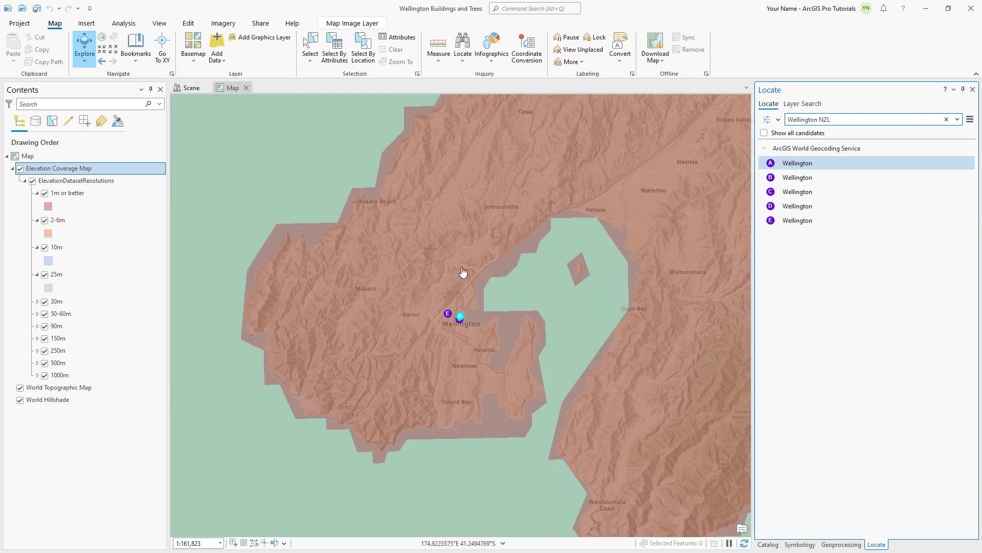
Inspect the elevation coverage details at a spot near Wellington, and close the location search and the coverage map view
{"action": "left_click", "coordinate": [390, 294]}
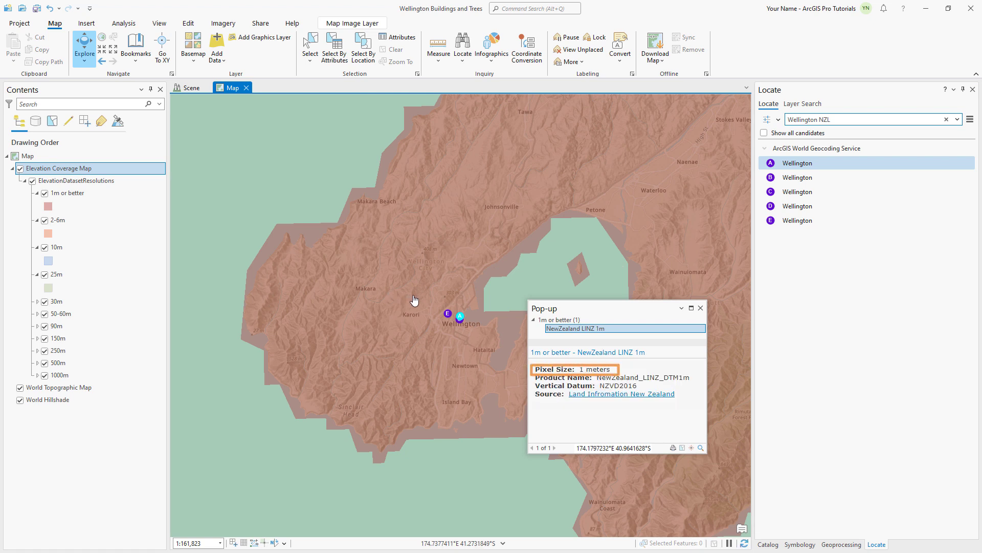
{"action": "left_click", "coordinate": [700, 308]}
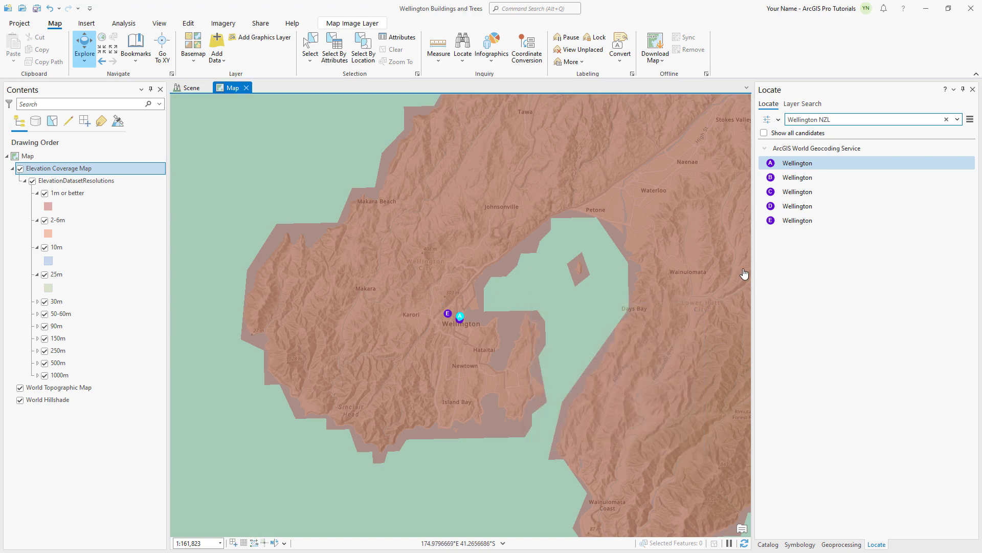
{"action": "left_click", "coordinate": [973, 89]}
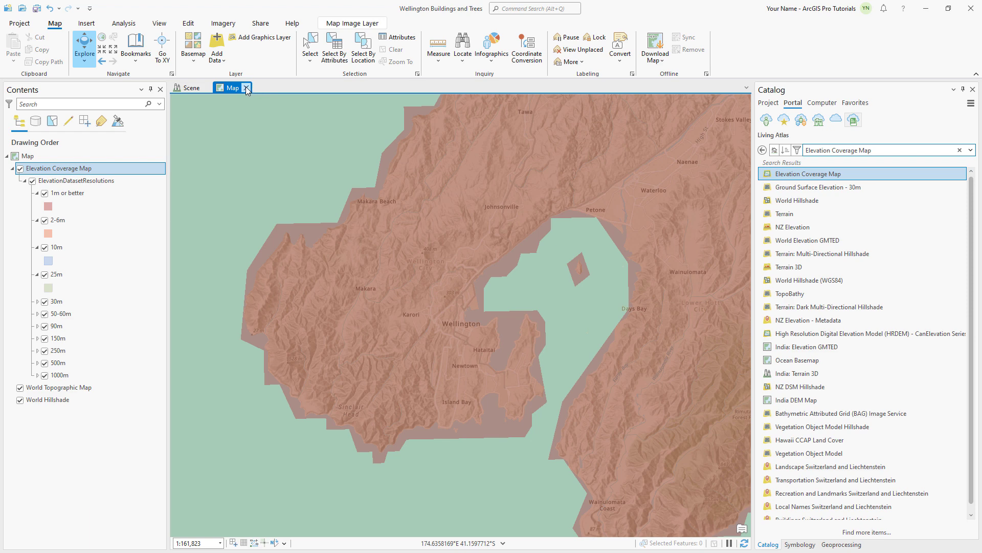
{"action": "left_click", "coordinate": [246, 88]}
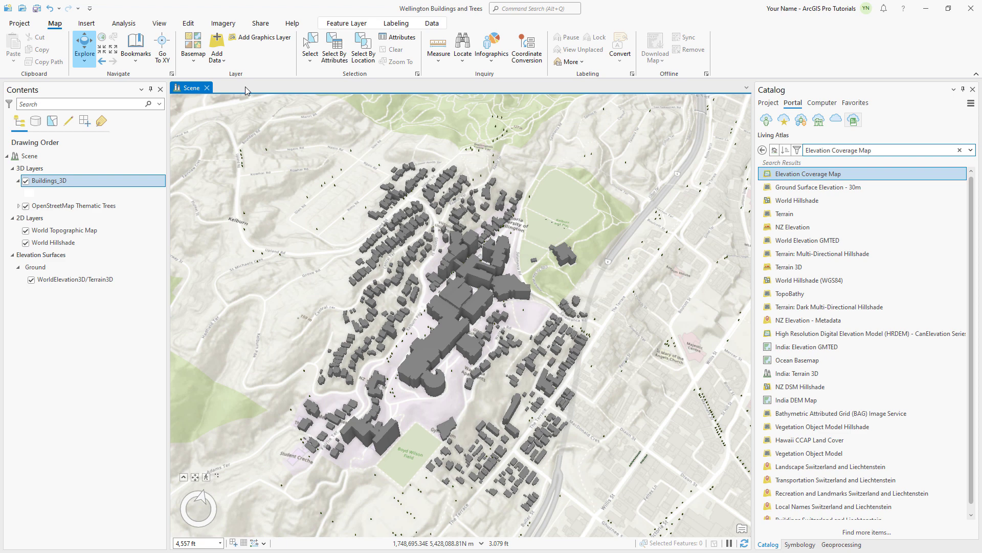
Add Local_DEM.tif from the Author_and_share_a_local_scene_v310 folder in Downloads as an elevation source for the Ground surface
{"action": "right_click", "coordinate": [36, 268]}
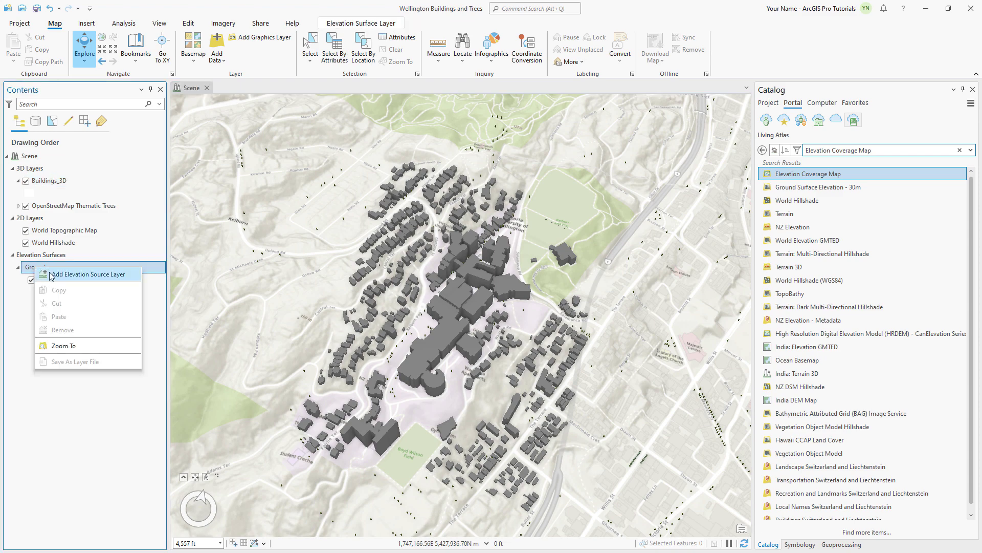
{"action": "left_click", "coordinate": [77, 274]}
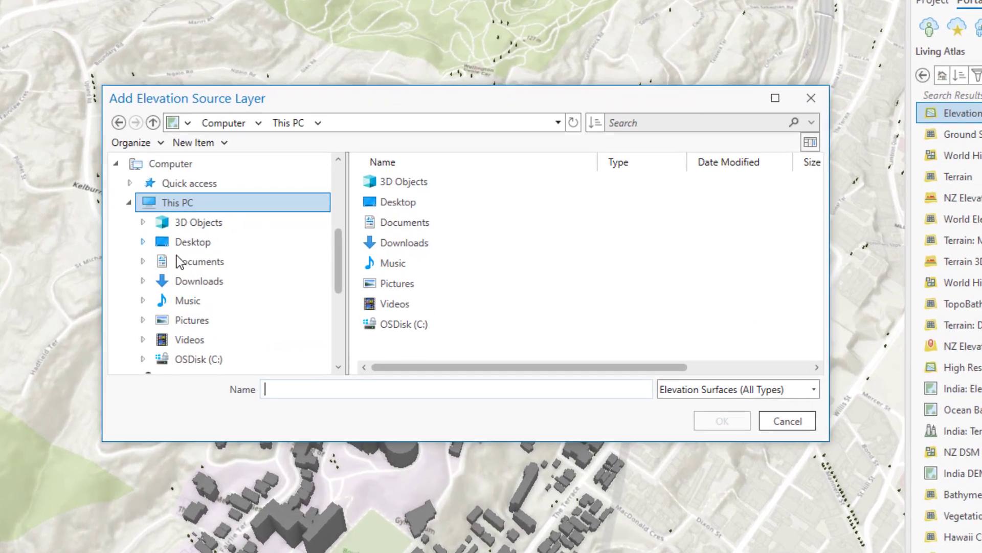
{"action": "left_click", "coordinate": [238, 281]}
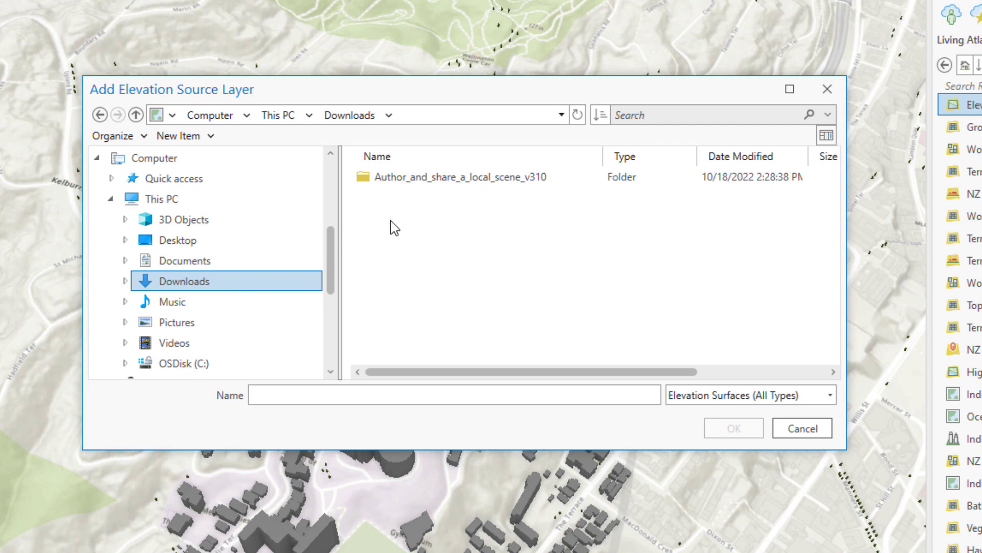
{"action": "double_click", "coordinate": [427, 177]}
{"action": "left_click", "coordinate": [463, 198]}
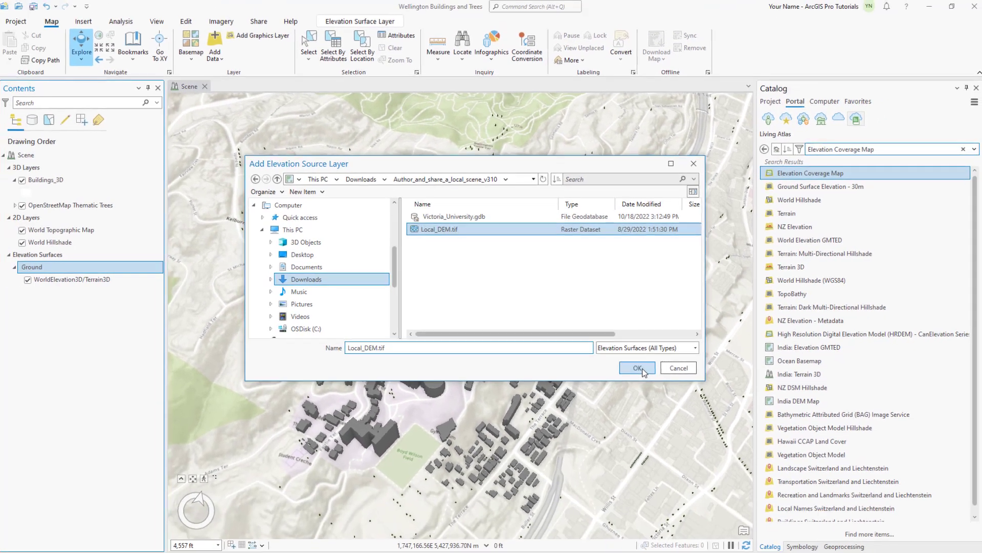
{"action": "left_click", "coordinate": [727, 424]}
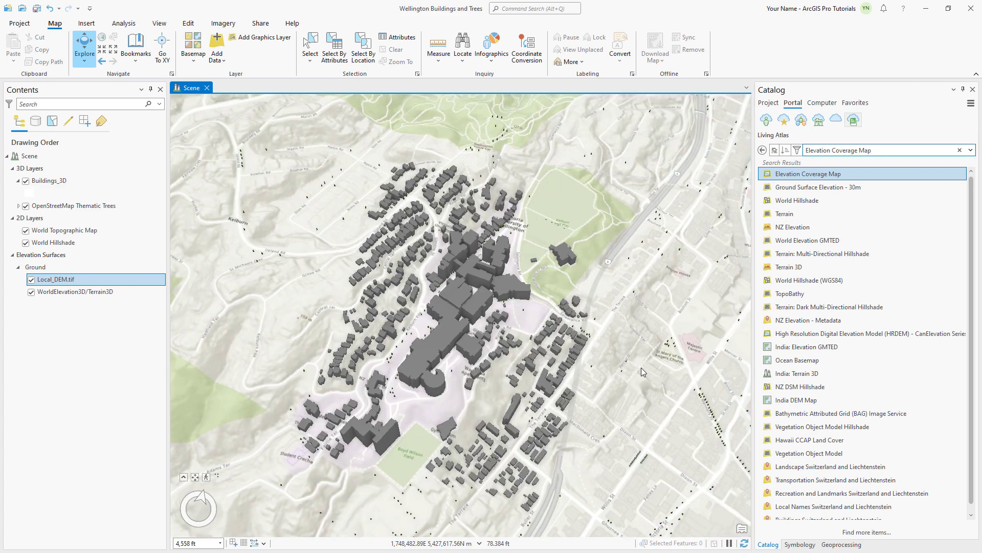
Examine the spatial reference and raster information of Local_DEM.tif, and remove that source from the Ground surface
{"action": "left_click", "coordinate": [124, 282]}
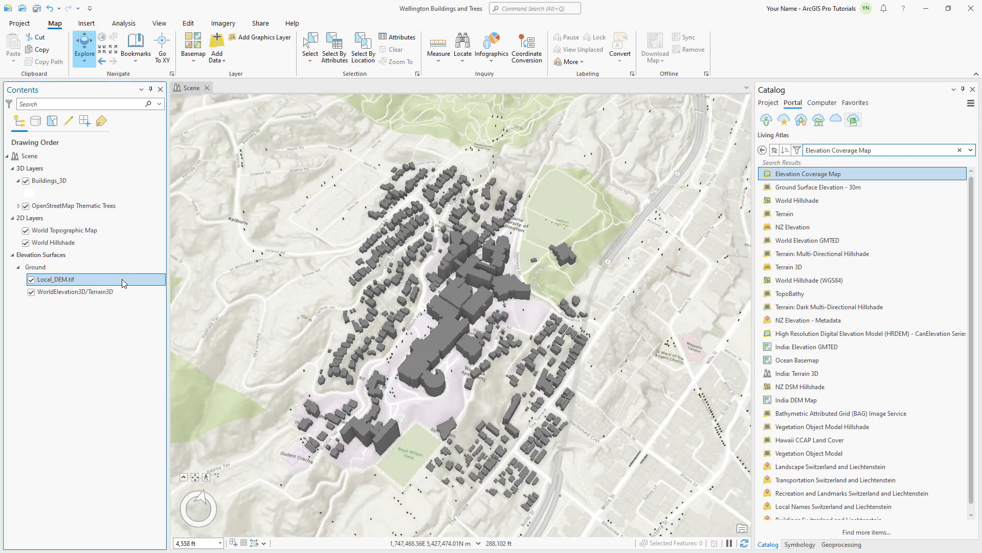
{"action": "right_click", "coordinate": [123, 281]}
{"action": "left_click", "coordinate": [129, 362]}
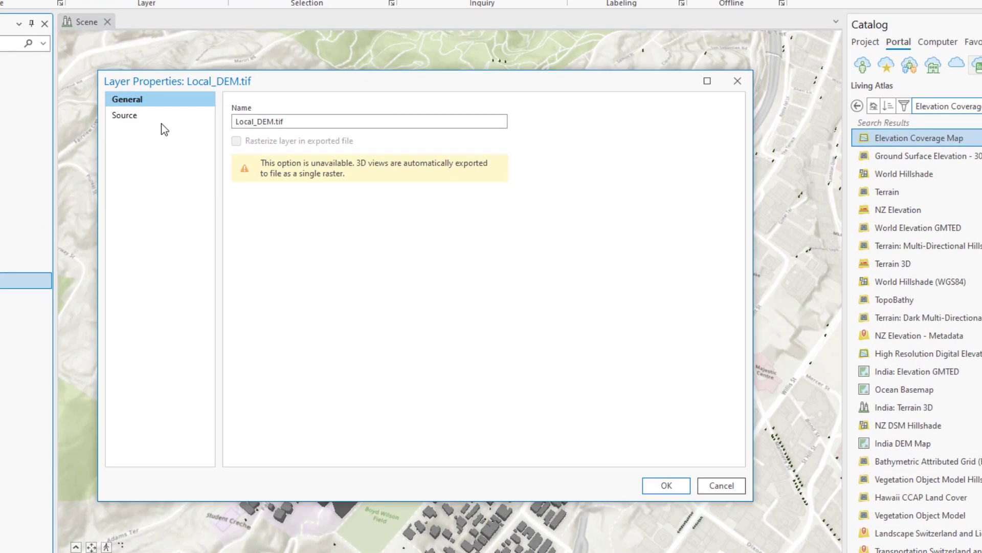
{"action": "left_click", "coordinate": [128, 115]}
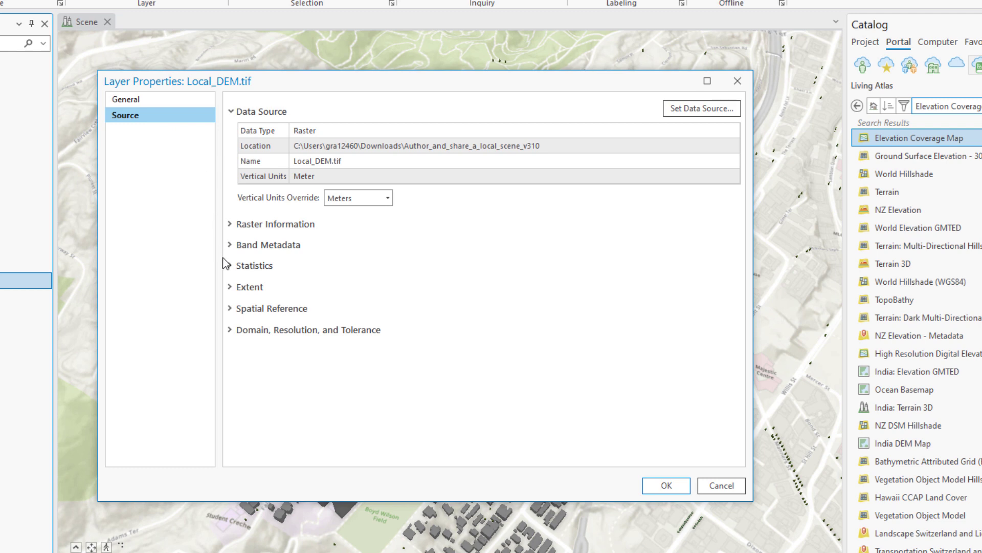
{"action": "left_click", "coordinate": [230, 308]}
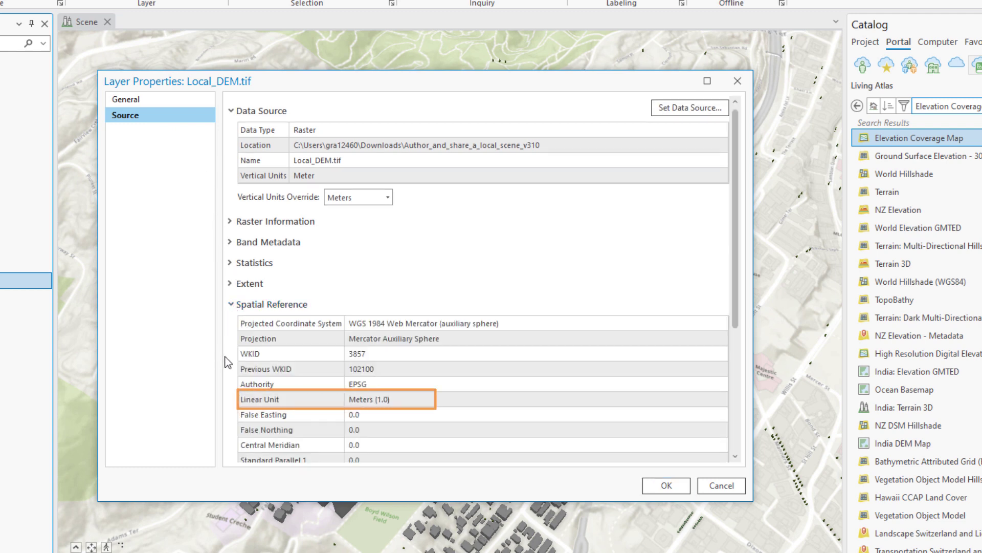
{"action": "left_click", "coordinate": [232, 305]}
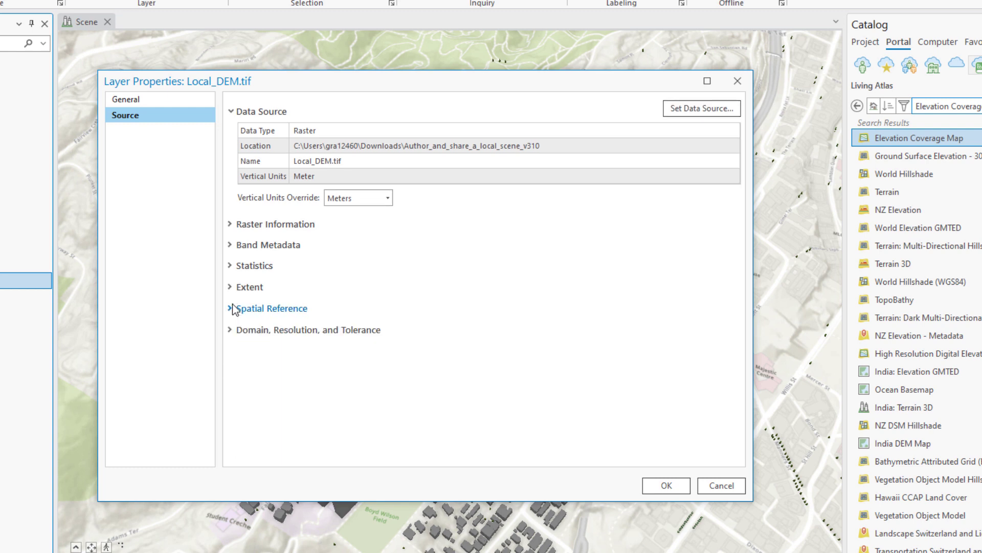
{"action": "left_click", "coordinate": [230, 223]}
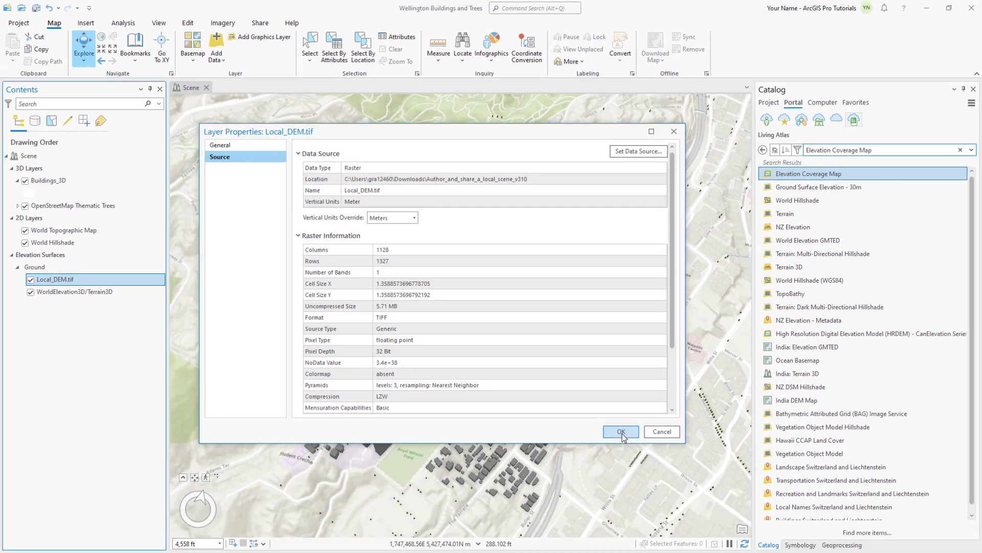
{"action": "left_click", "coordinate": [621, 431]}
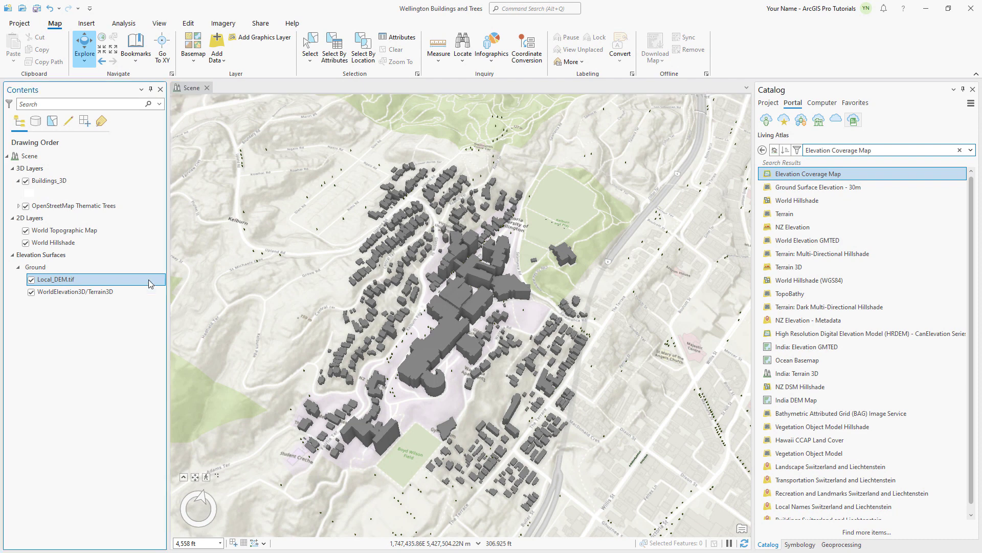
{"action": "right_click", "coordinate": [132, 280]}
{"action": "left_click", "coordinate": [163, 239]}
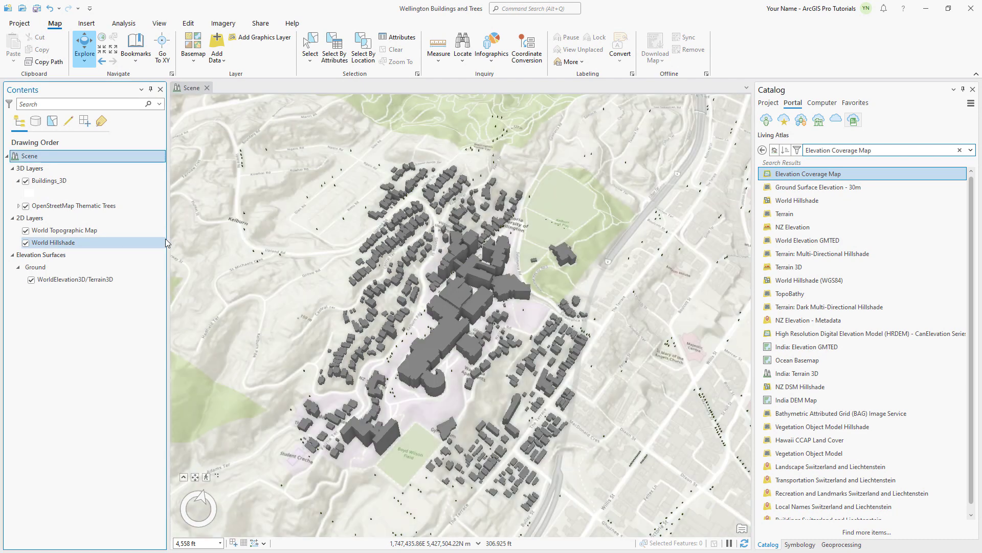
Rename the scene "Victoria University" and allow assignment of unique numeric IDs for sharing web layers
{"action": "double_click", "coordinate": [85, 157]}
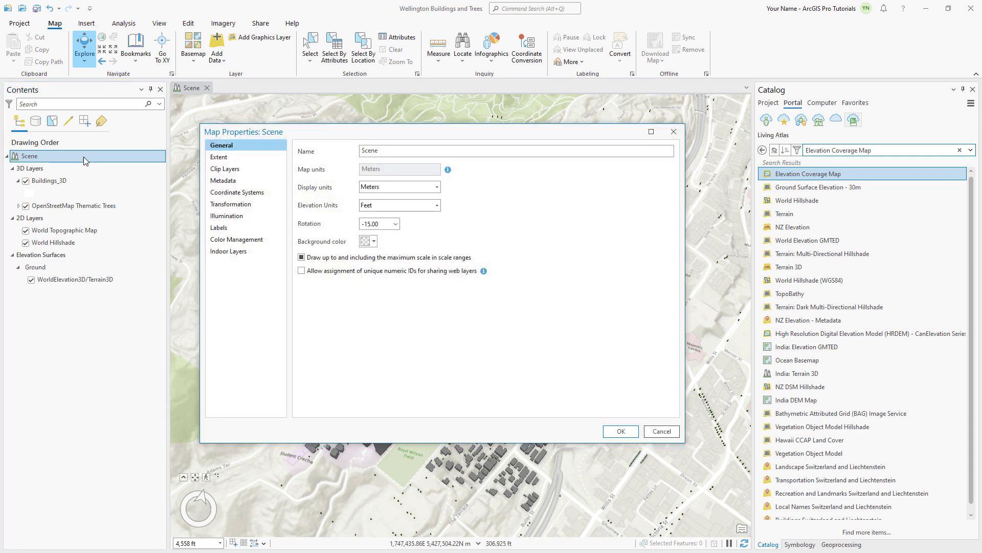
{"action": "double_click", "coordinate": [402, 151]}
{"action": "type", "text": "Victoria University"}
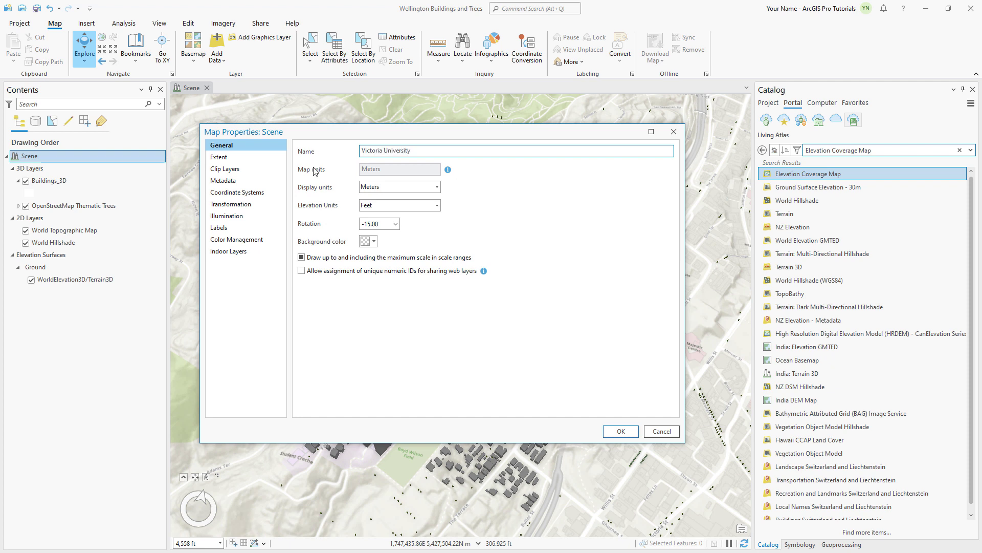
{"action": "left_click", "coordinate": [302, 271]}
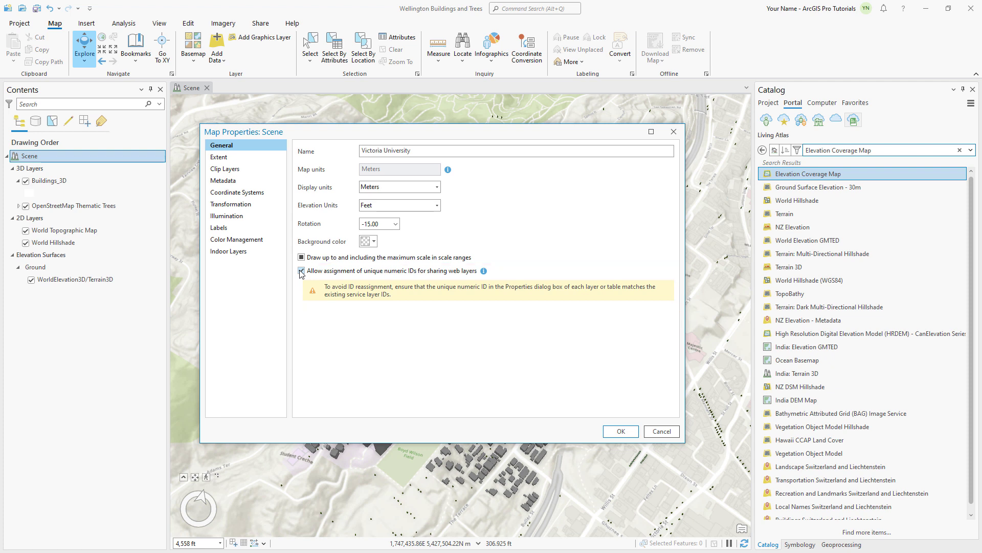
Fill in the scene metadata: title Victoria University, tags "buildings, trees, Wellington, New Zealand", a summary and description of the area, and credits Wellington City Council
{"action": "left_click", "coordinate": [254, 183]}
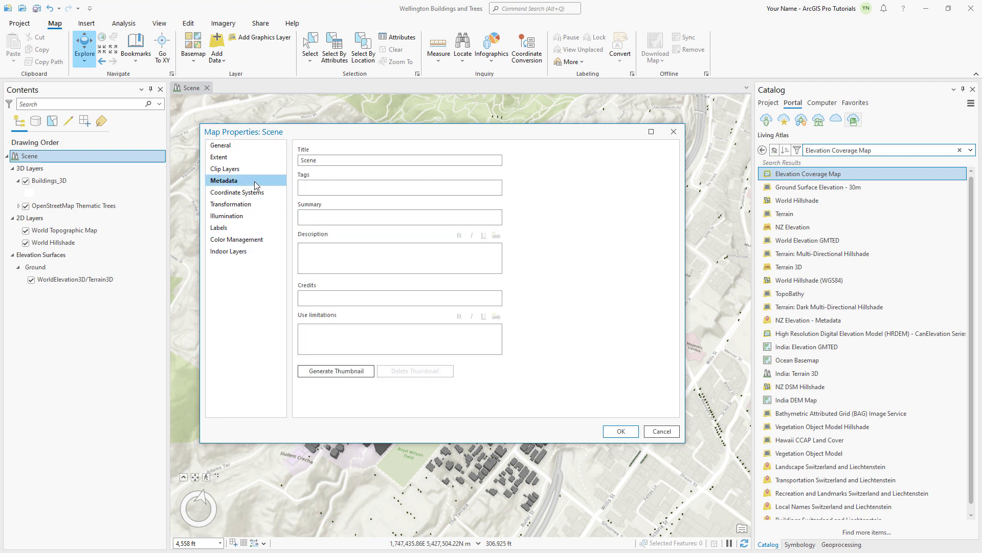
{"action": "key", "text": "Tab"}
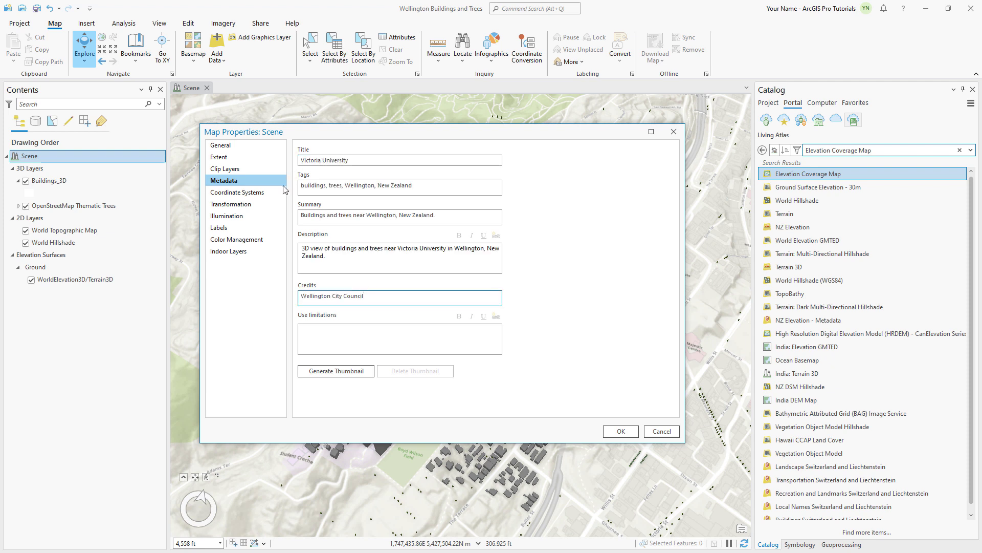
Display shadows in 3D and define the scene illumination by date and time in the (UTC+12:00) Auckland, Wellington time zone
{"action": "left_click", "coordinate": [264, 215]}
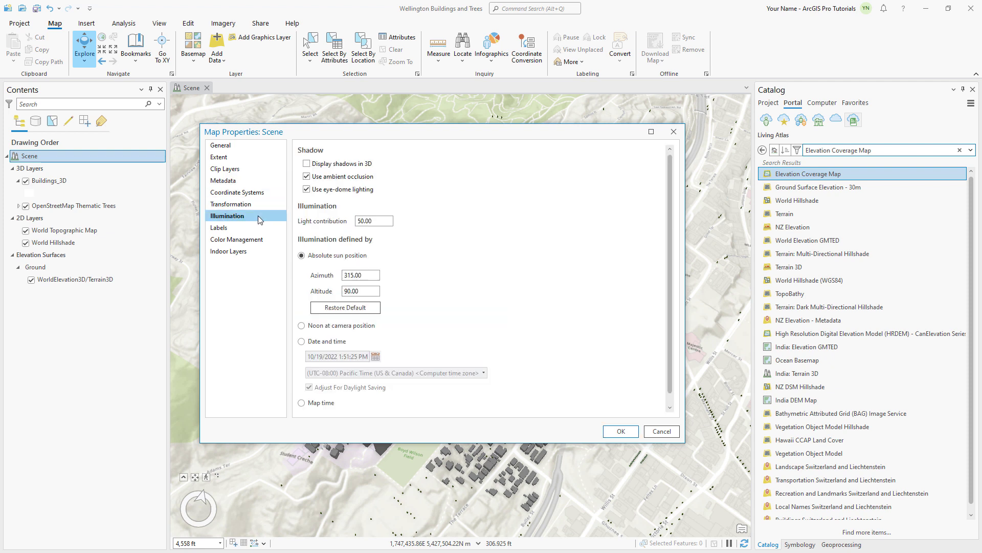
{"action": "left_click", "coordinate": [306, 164]}
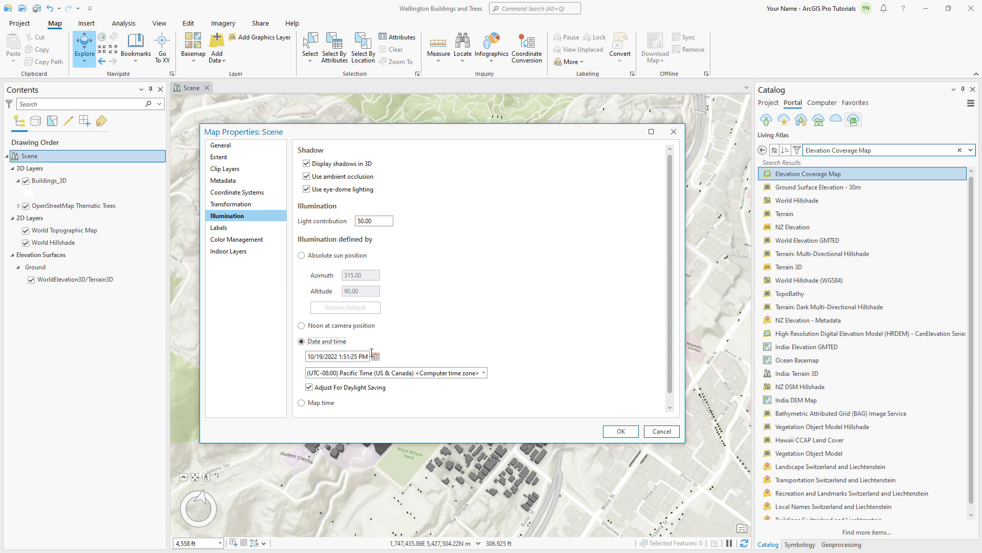
{"action": "left_click", "coordinate": [484, 373]}
{"action": "scroll", "coordinate": [486, 279], "scroll_direction": "down", "scroll_amount": 1}
{"action": "scroll", "coordinate": [487, 279], "scroll_direction": "down", "scroll_amount": 10}
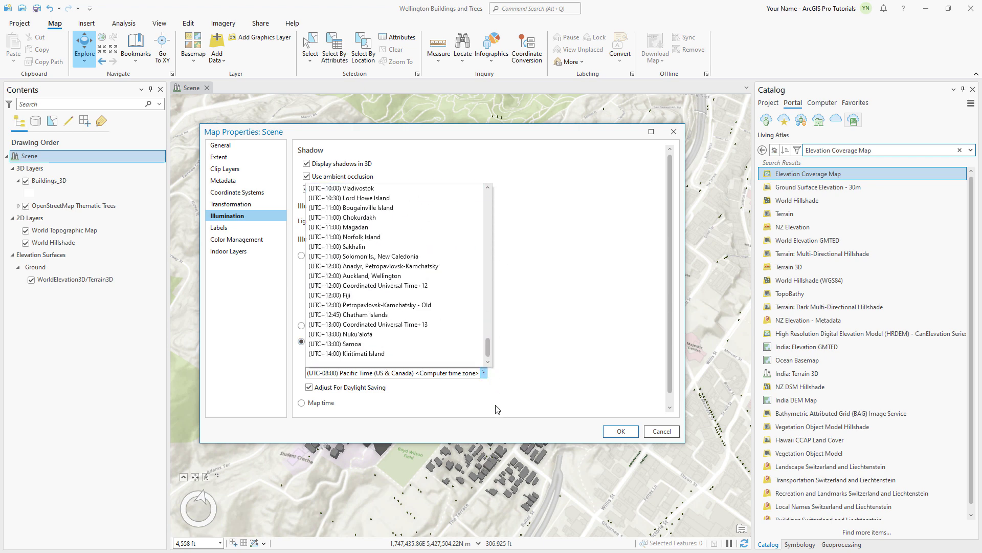
{"action": "left_click", "coordinate": [410, 275]}
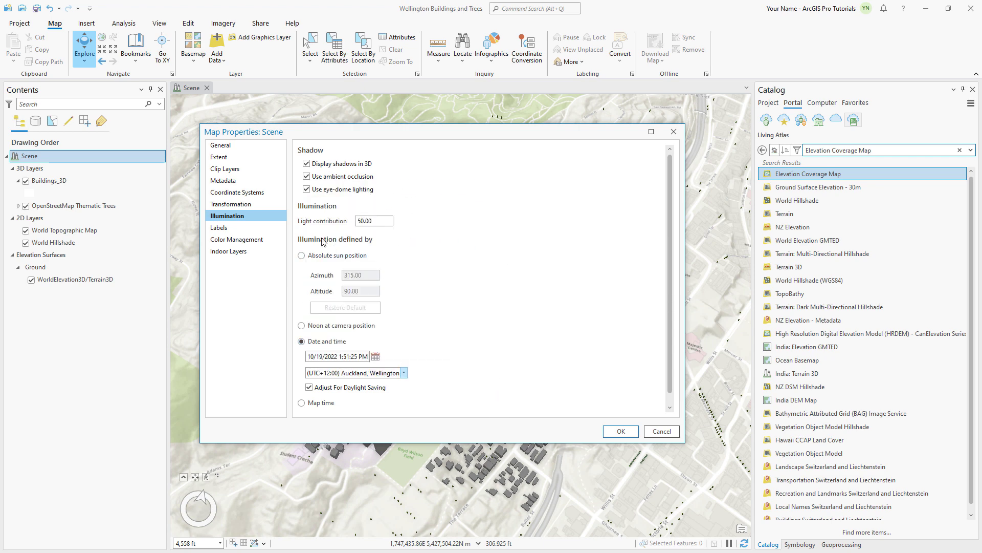
Set the scene's XY coordinate system to WGS 1984 Web Mercator (auxiliary sphere) and apply the scene properties
{"action": "left_click", "coordinate": [272, 196]}
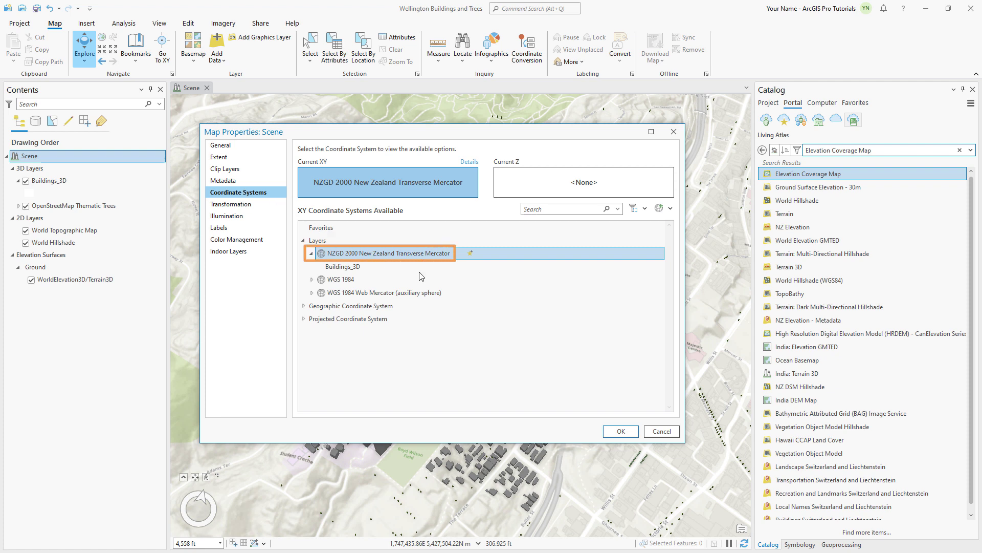
{"action": "left_click", "coordinate": [446, 292]}
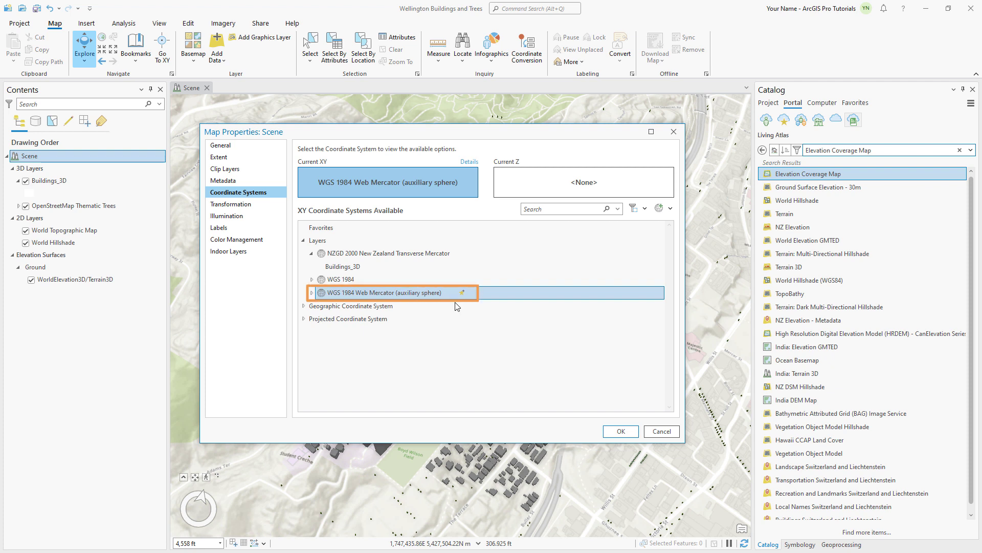
{"action": "left_click", "coordinate": [621, 431]}
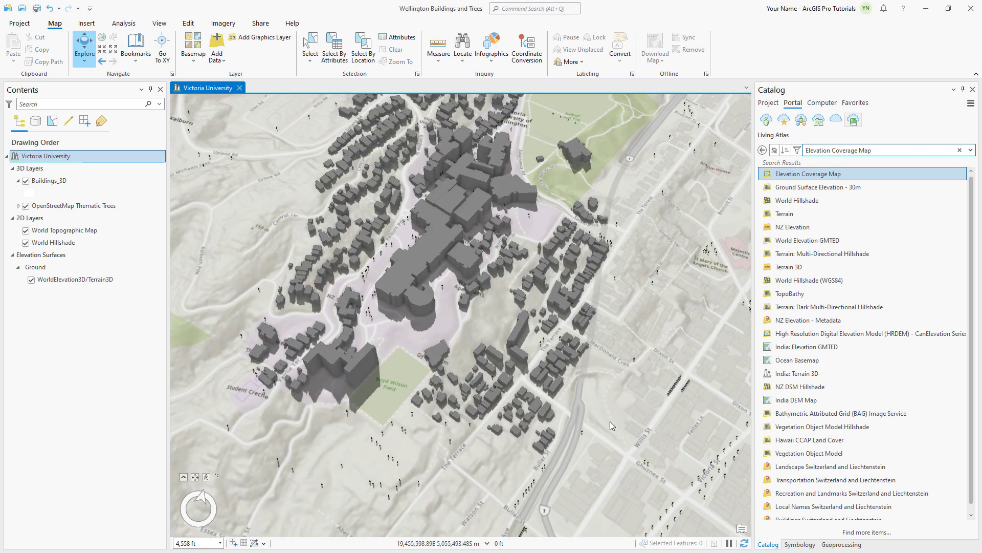
Save the project and start sharing the Victoria University scene as a web scene
{"action": "left_click", "coordinate": [39, 8]}
{"action": "left_click", "coordinate": [261, 23]}
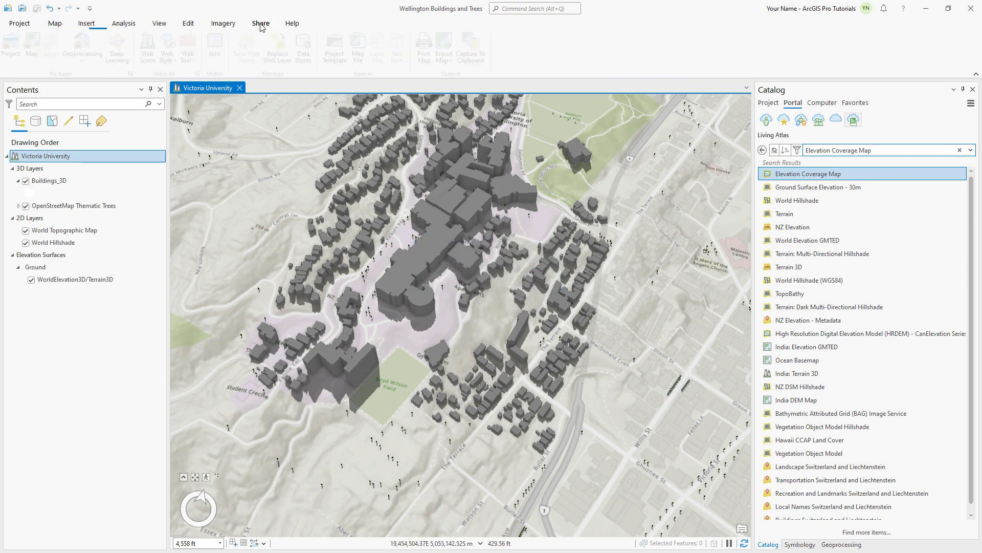
{"action": "left_click", "coordinate": [154, 52]}
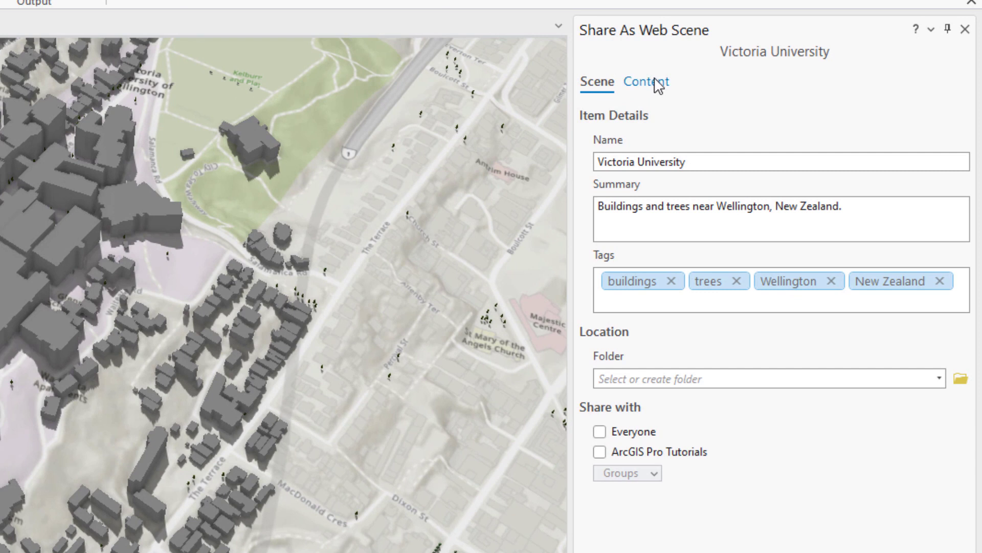
Check the new and referenced layers included in the web scene, and analyze and share it
{"action": "left_click", "coordinate": [663, 85]}
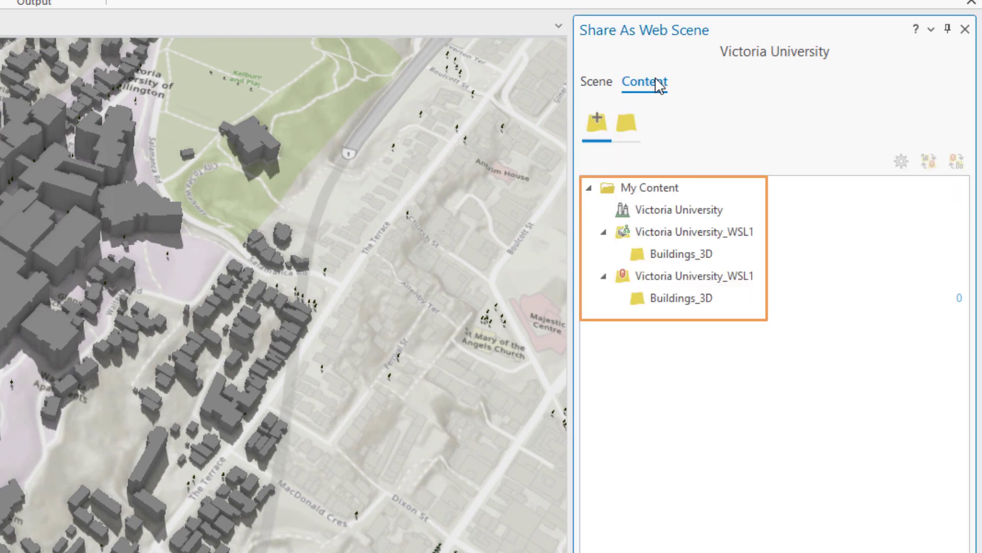
{"action": "left_click", "coordinate": [633, 128]}
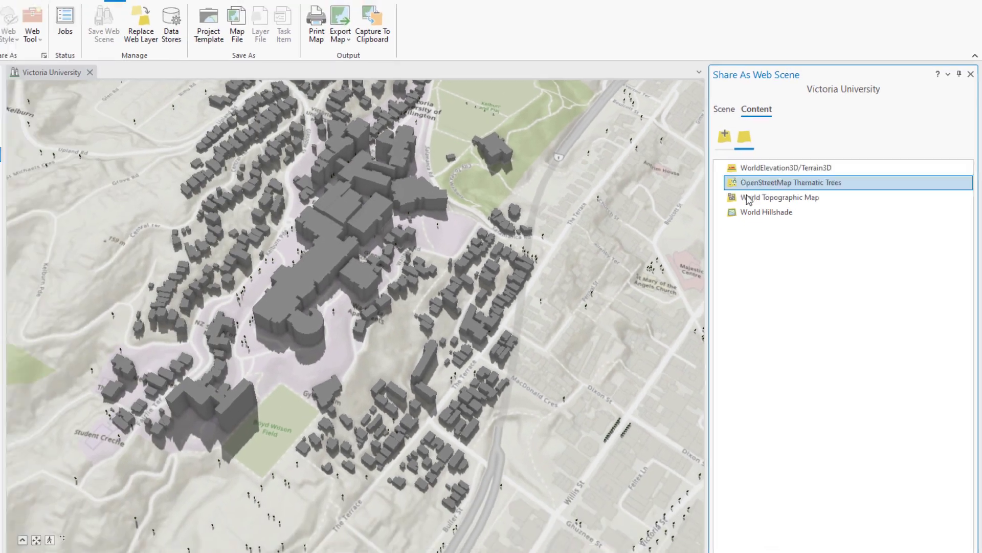
{"action": "left_click", "coordinate": [779, 522]}
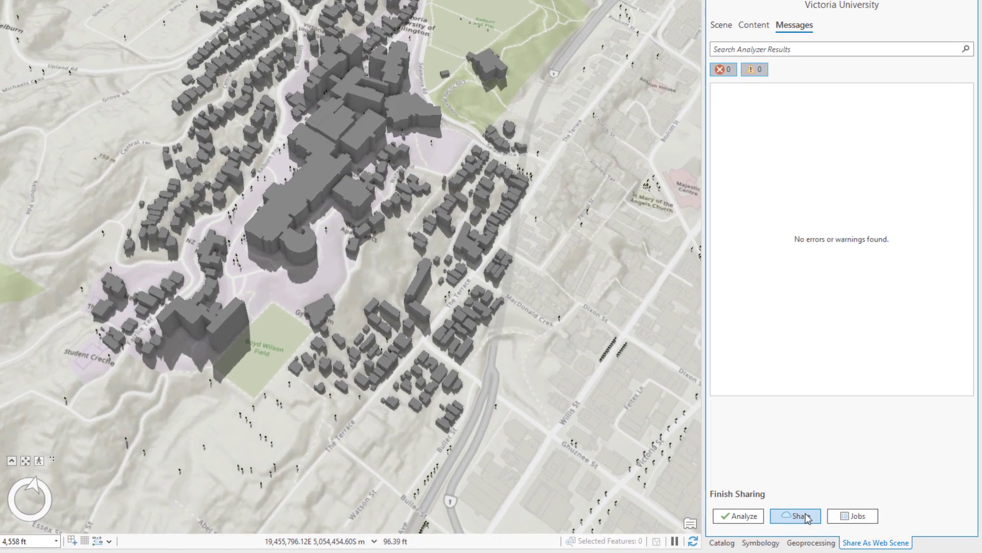
{"action": "left_click", "coordinate": [835, 522]}
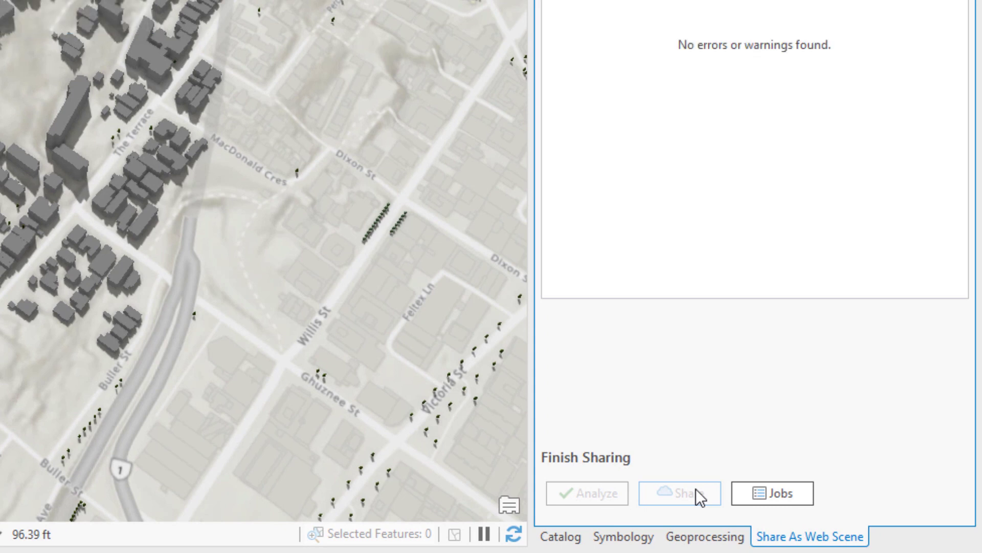
Share the Victoria University web scene and open it from its online item page in Scene Viewer
{"action": "left_click", "coordinate": [696, 489]}
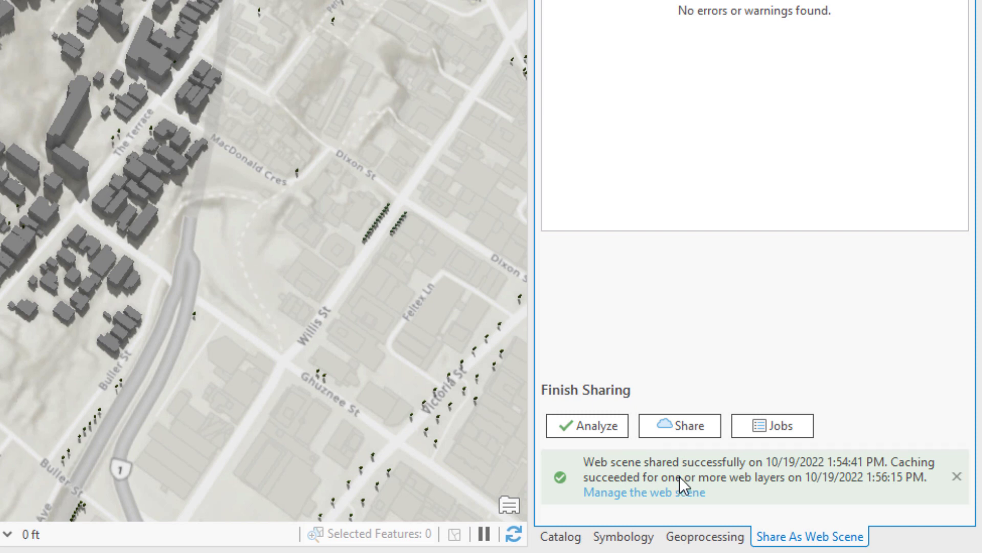
{"action": "left_click", "coordinate": [667, 493]}
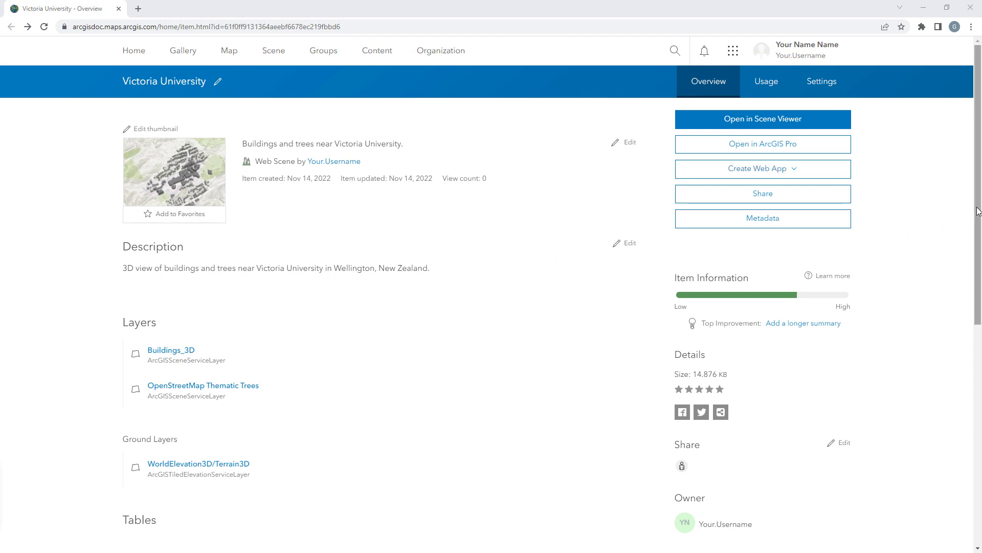
{"action": "left_click_drag", "start_coordinate": [979, 210], "coordinate": [965, 162]}
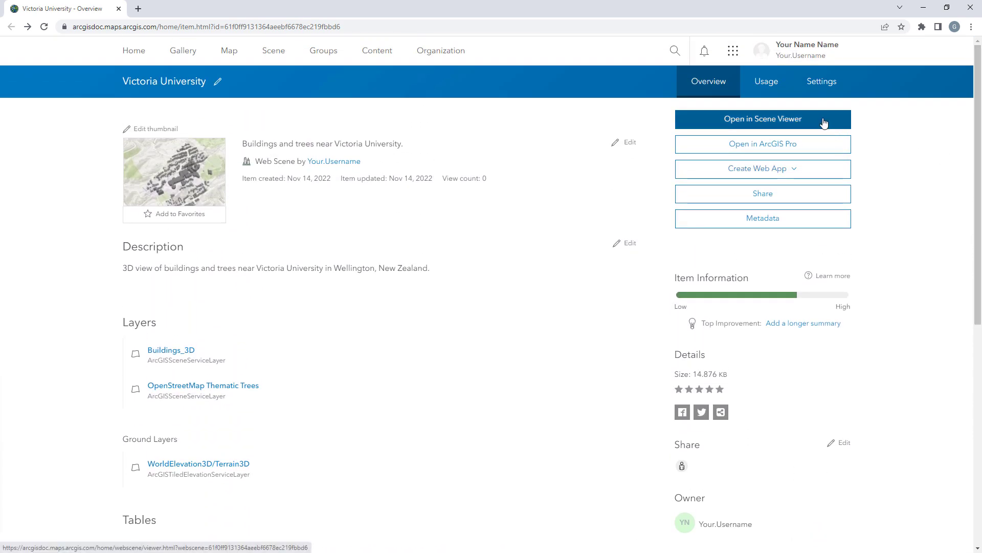
{"action": "left_click", "coordinate": [823, 120]}
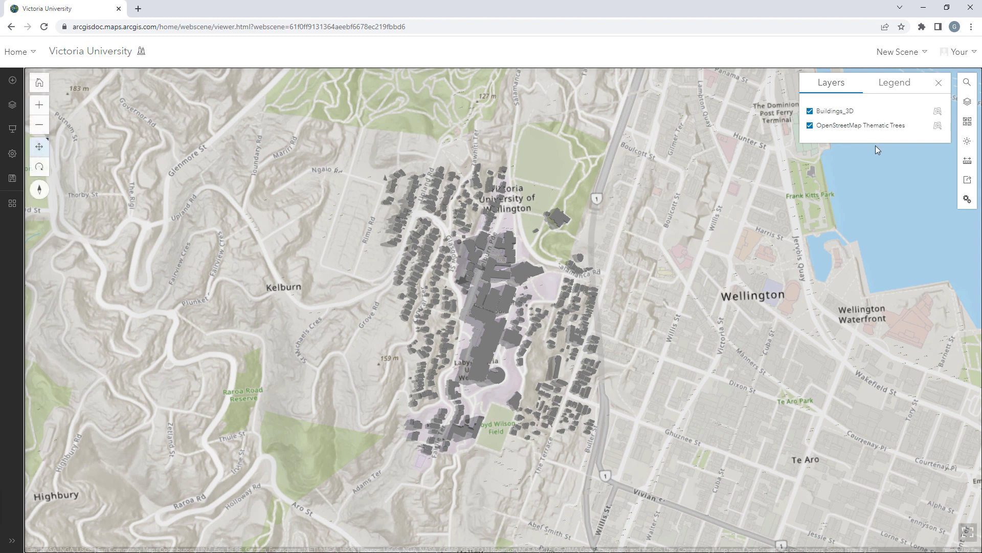
Set the Scene Viewer's 3D navigation mode to ArcGIS Pro and close the settings
{"action": "left_click", "coordinate": [967, 199]}
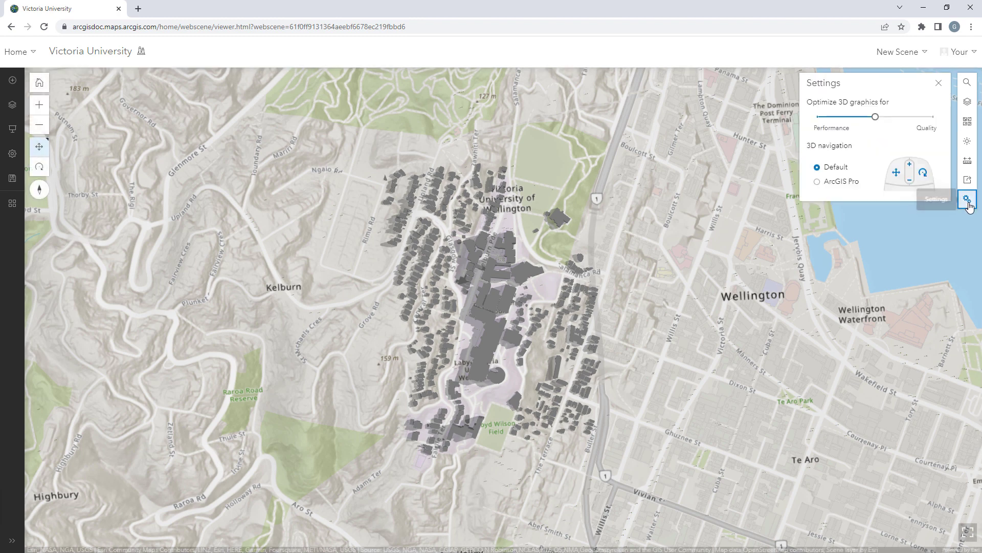
{"action": "left_click", "coordinate": [816, 182]}
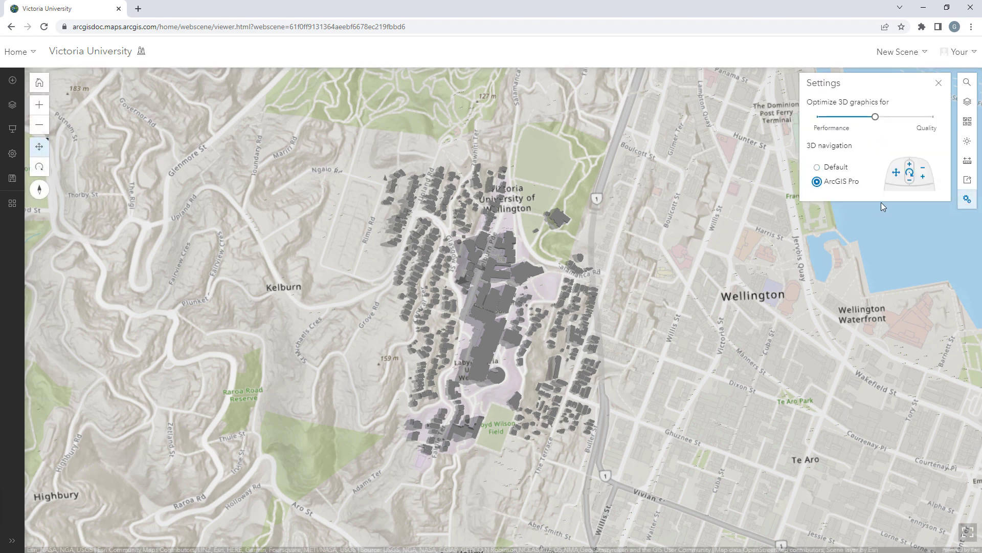
{"action": "left_click", "coordinate": [967, 199]}
Examine the attribute pop-ups of the large campus building, the isolated building in the park and a nearby tree
{"action": "scroll", "coordinate": [468, 344], "scroll_direction": "up", "scroll_amount": 3}
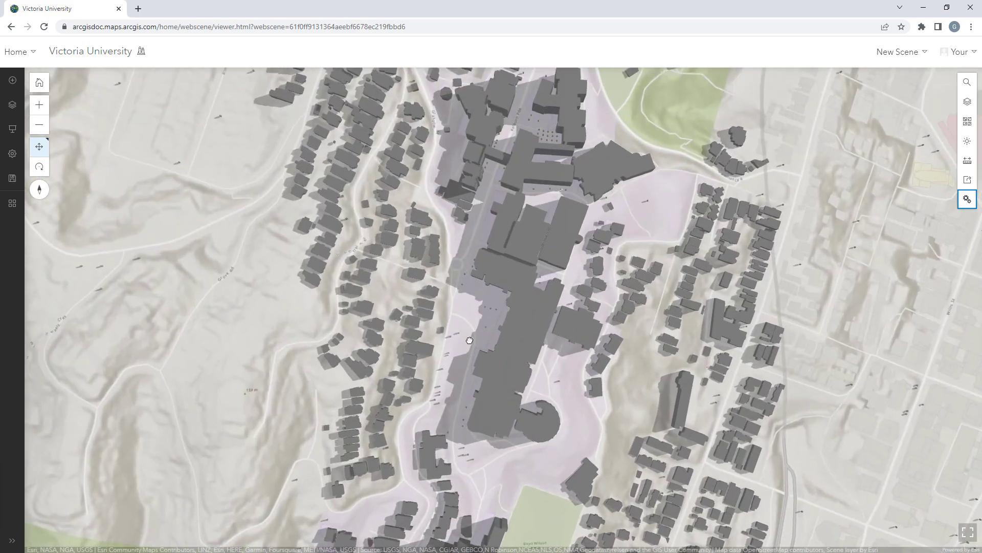
{"action": "middle_click_drag", "start_coordinate": [468, 345], "coordinate": [285, 290]}
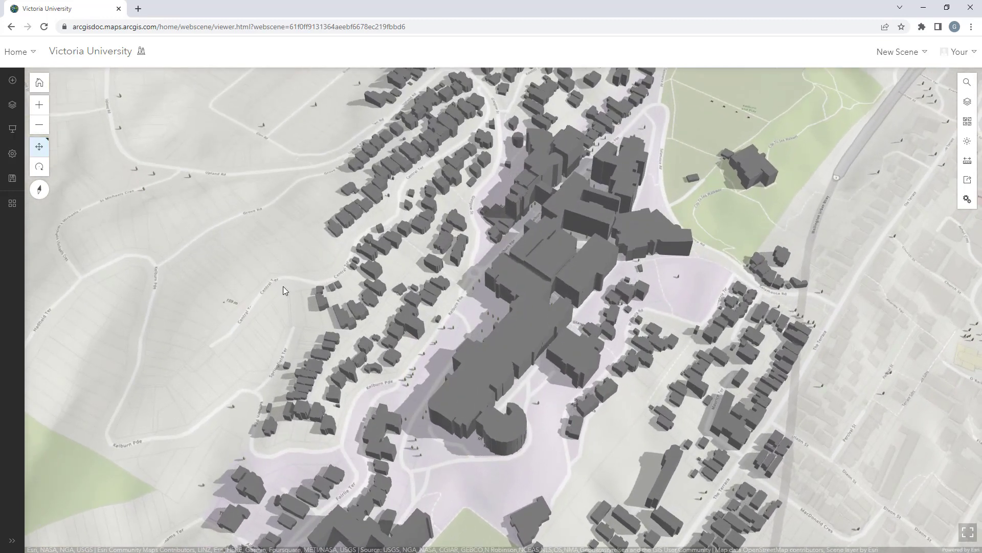
{"action": "left_click", "coordinate": [510, 353]}
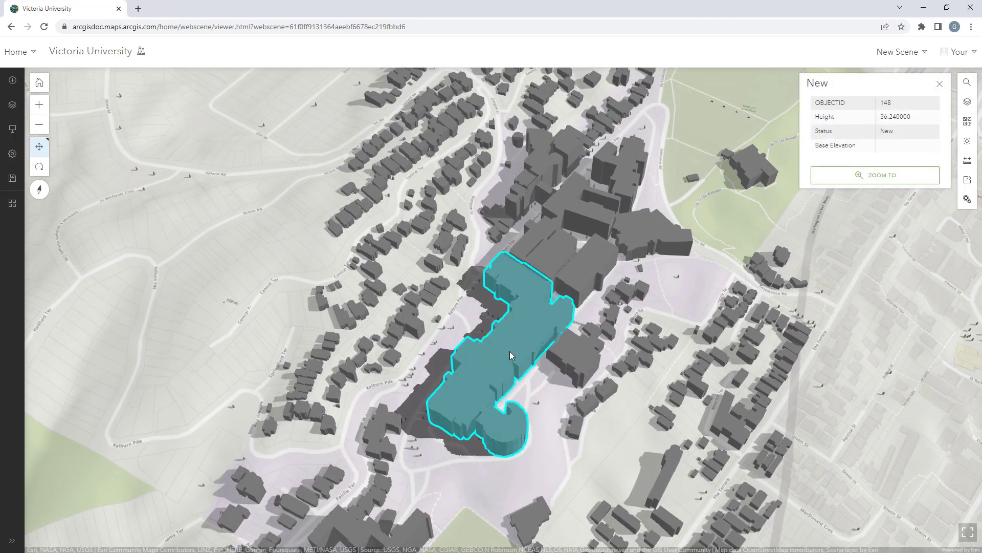
{"action": "left_click", "coordinate": [743, 165]}
{"action": "left_click", "coordinate": [678, 278]}
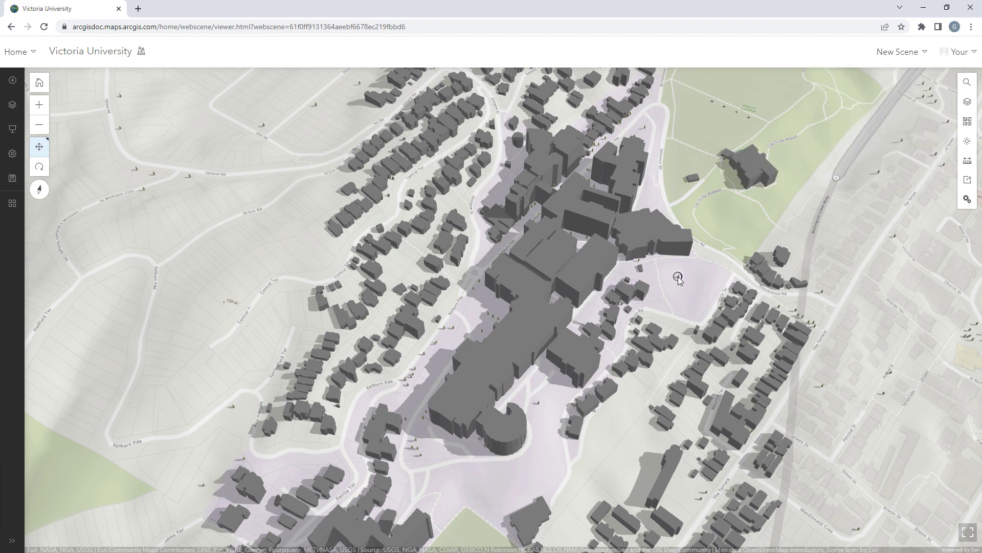
{"action": "left_click", "coordinate": [937, 85]}
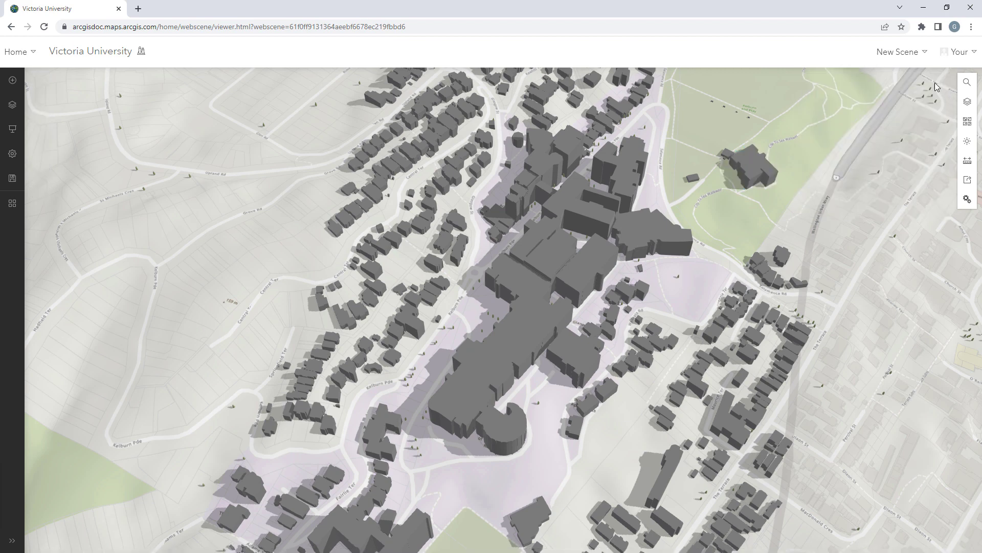
Save the Victoria University scene with its current state as the initial scene state and go to the Content page
{"action": "left_click", "coordinate": [13, 178]}
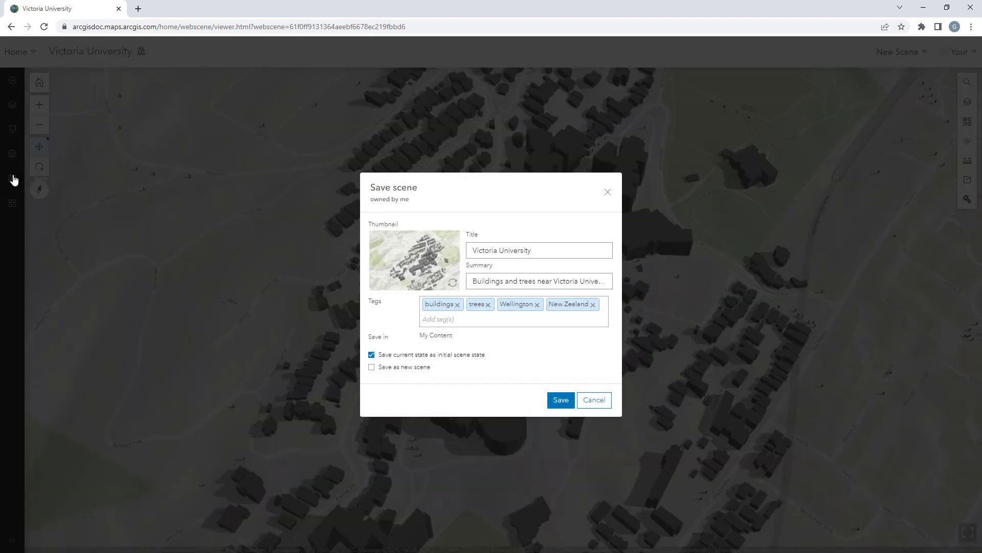
{"action": "left_click", "coordinate": [552, 402]}
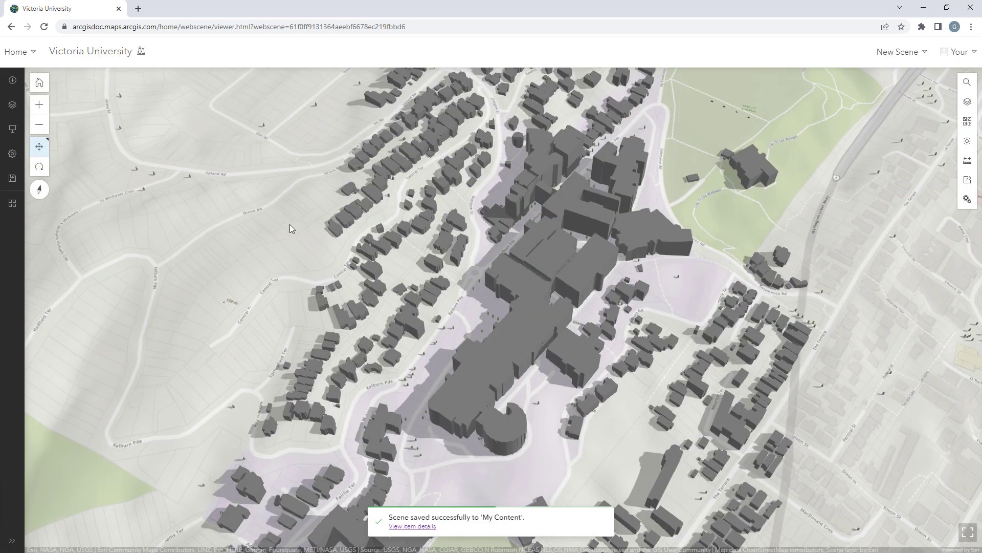
{"action": "left_click", "coordinate": [33, 52]}
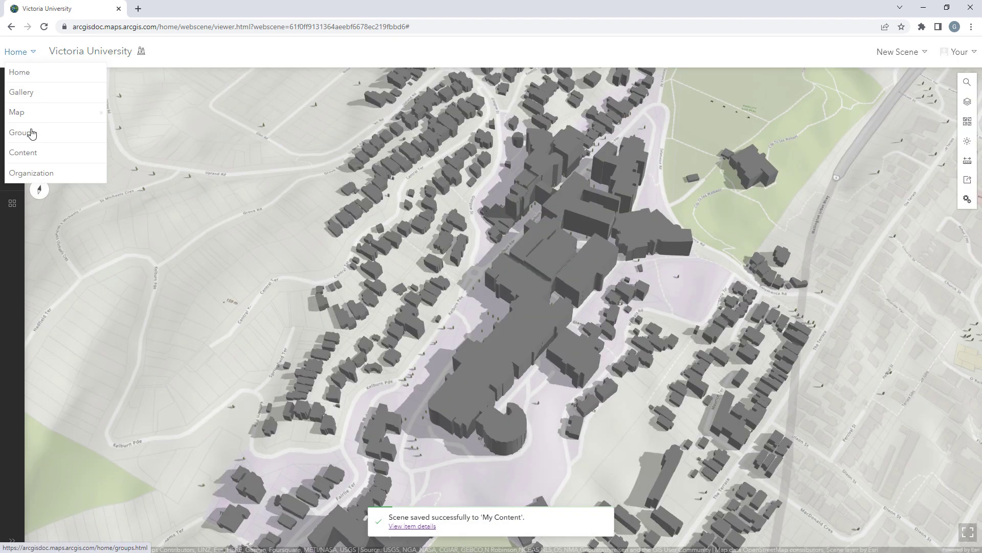
{"action": "left_click", "coordinate": [35, 153]}
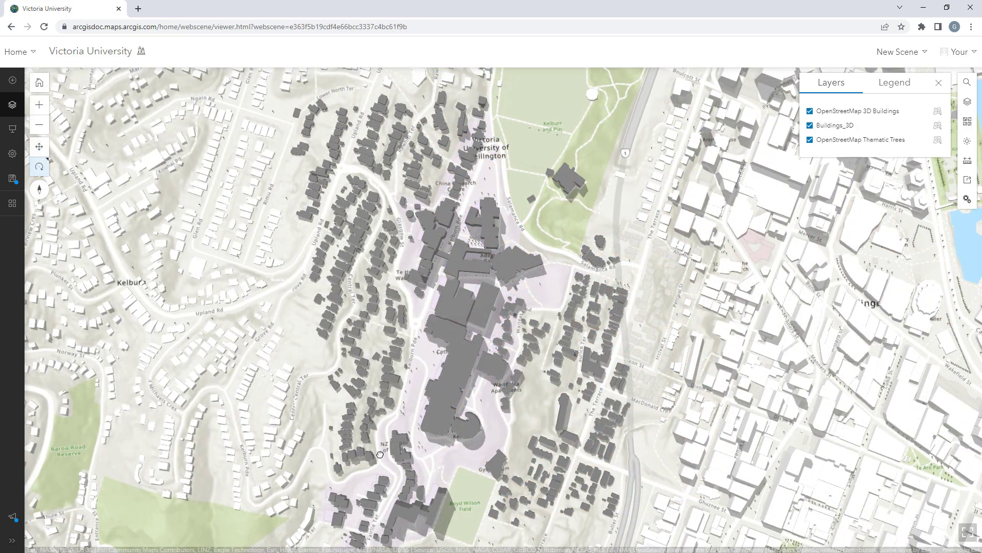
{"action": "left_click_drag", "start_coordinate": [381, 454], "coordinate": [450, 407]}
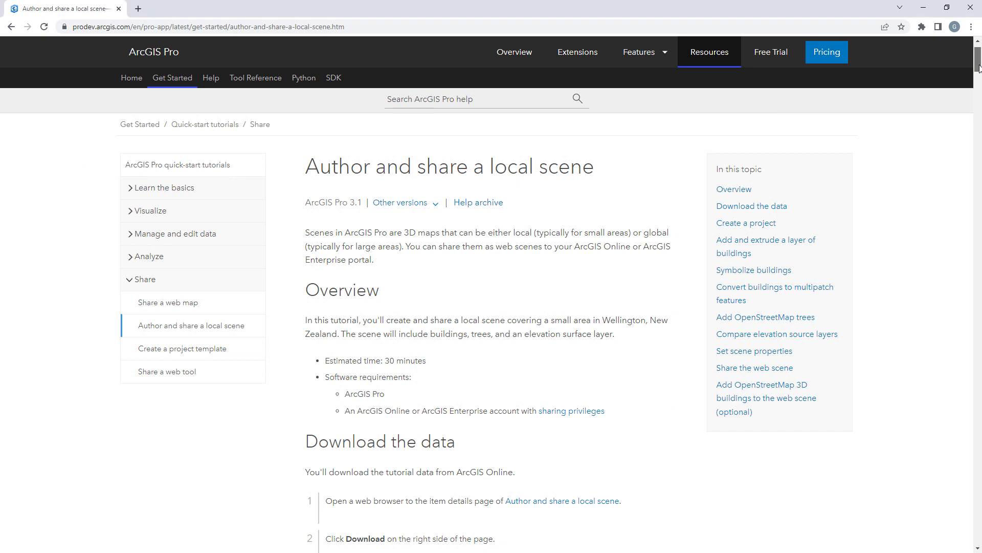
{"action": "left_click_drag", "start_coordinate": [979, 68], "coordinate": [968, 230]}
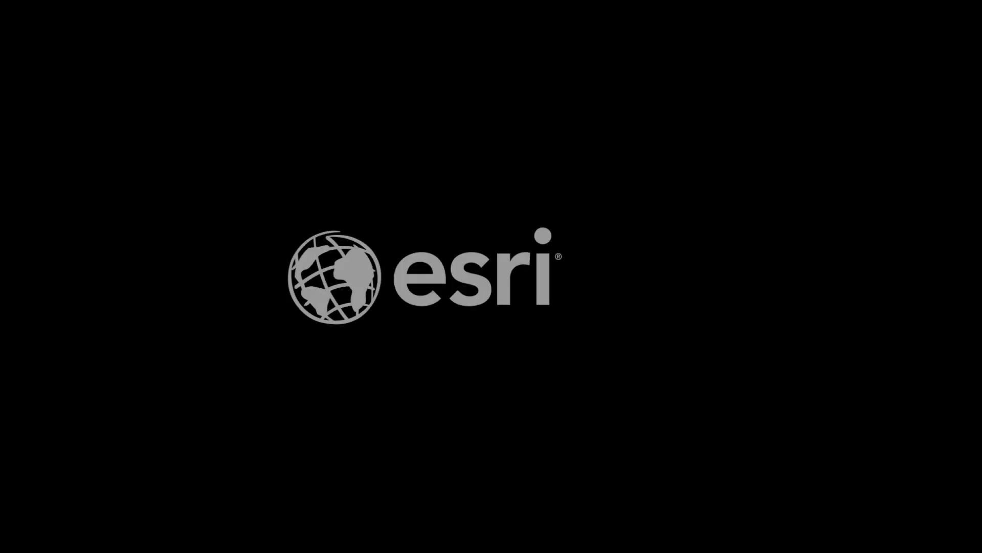